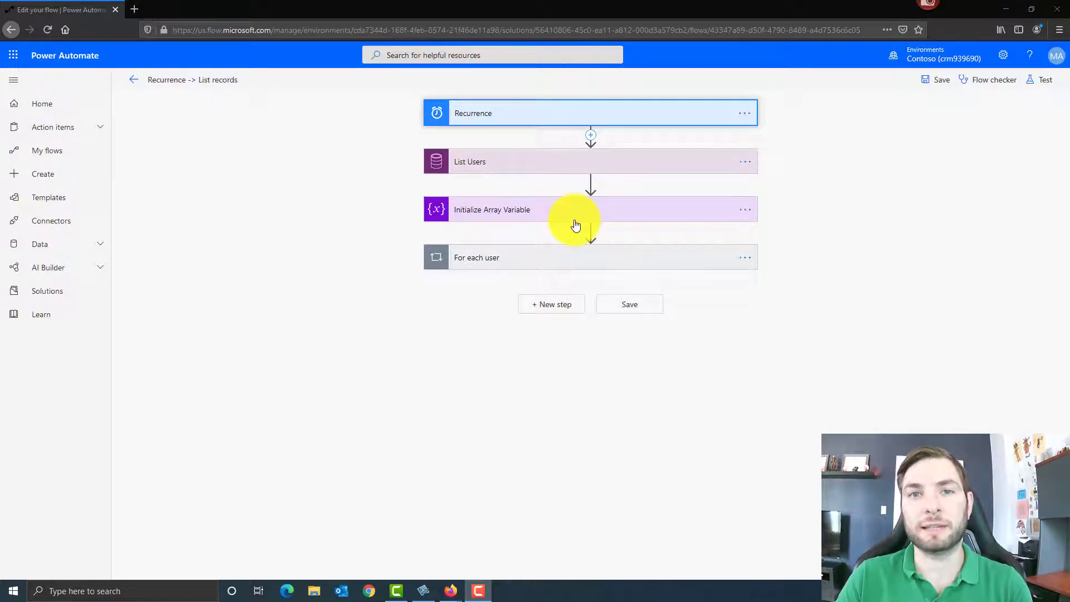
- Expand the For each user loop and examine its actions from ListUserOpportunities through the email notification
left_click(471, 265)
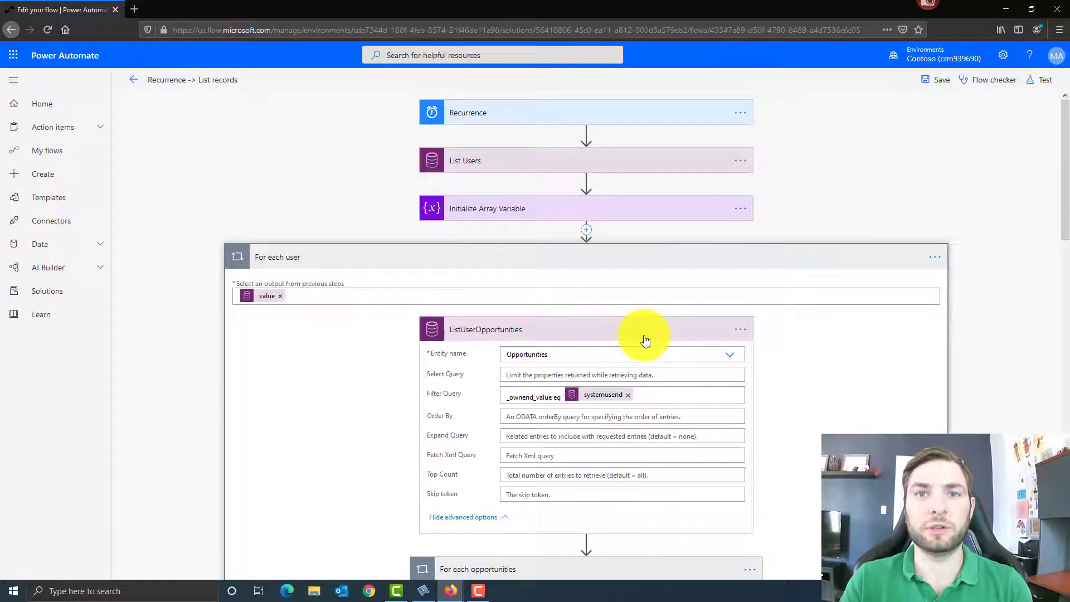
scroll(770, 440, "down", 3)
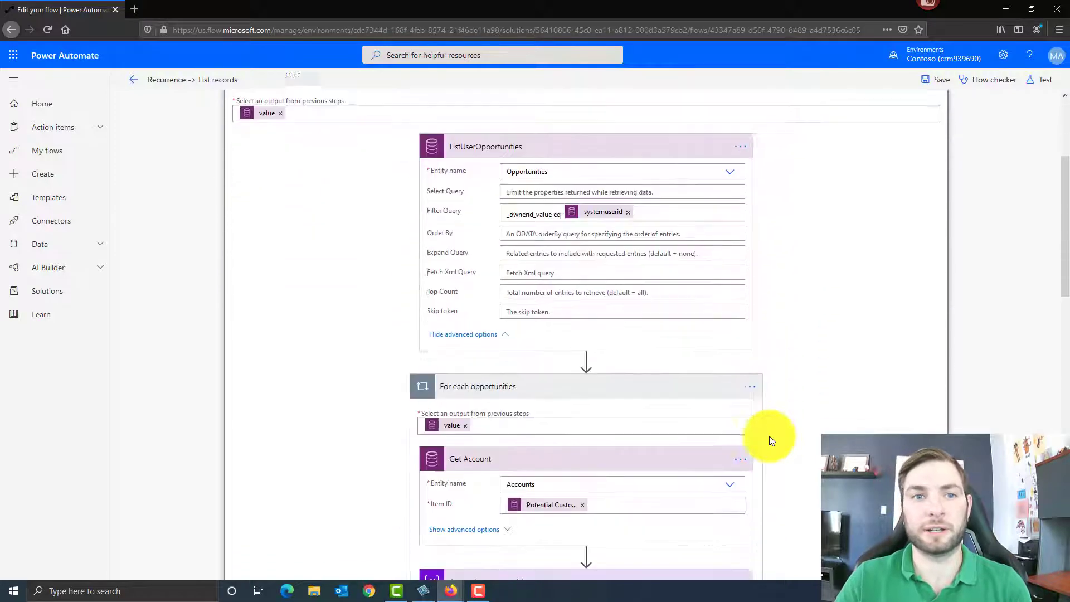
scroll(769, 440, "down", 1)
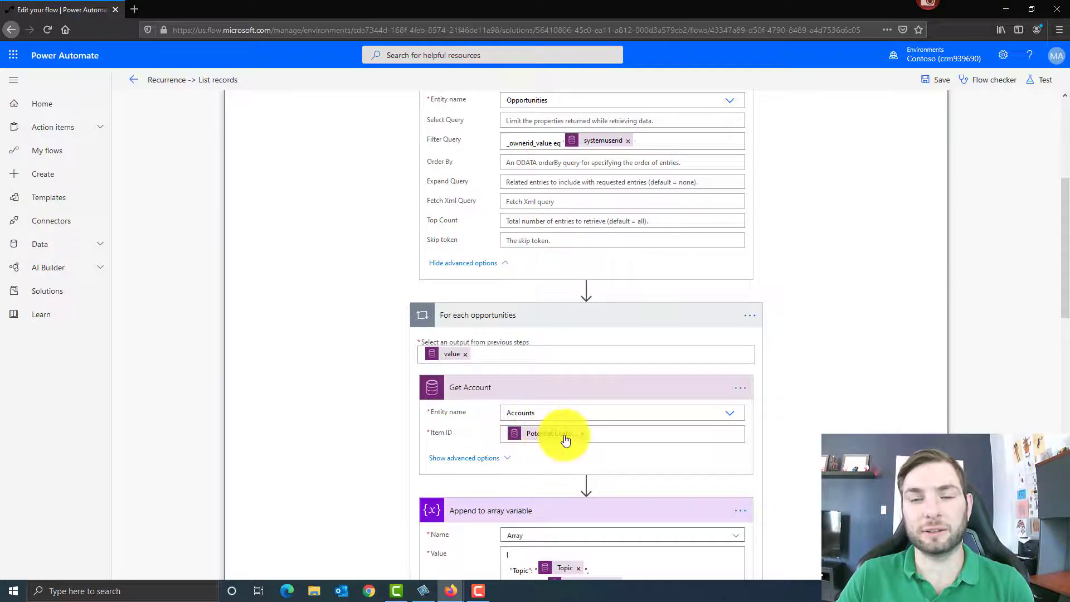
mouse_move(566, 440)
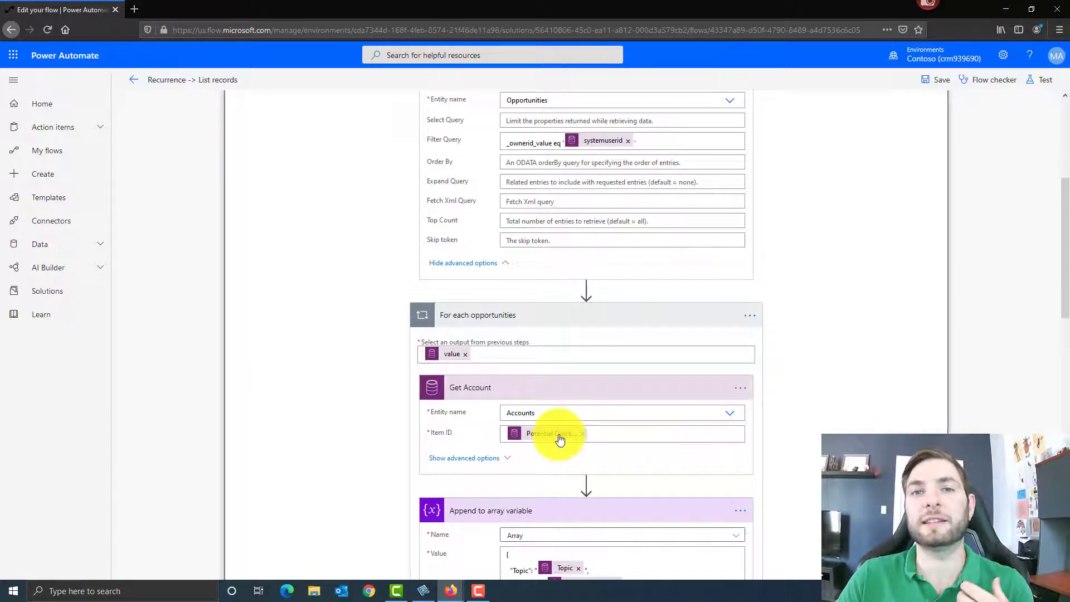
scroll(560, 437, "down", 2)
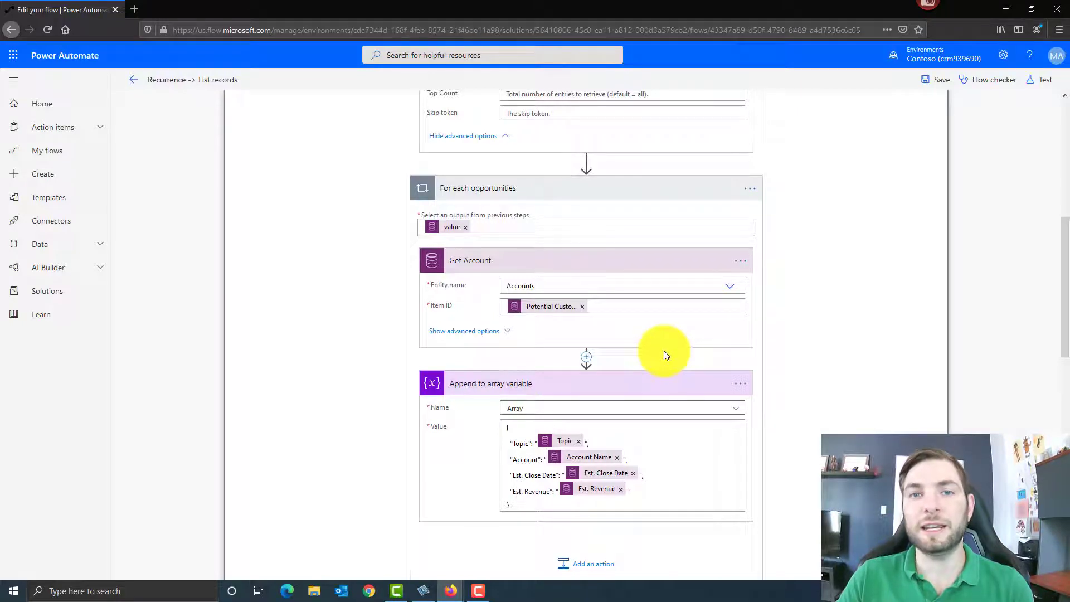
scroll(501, 360, "down", 2)
scroll(497, 359, "down", 4)
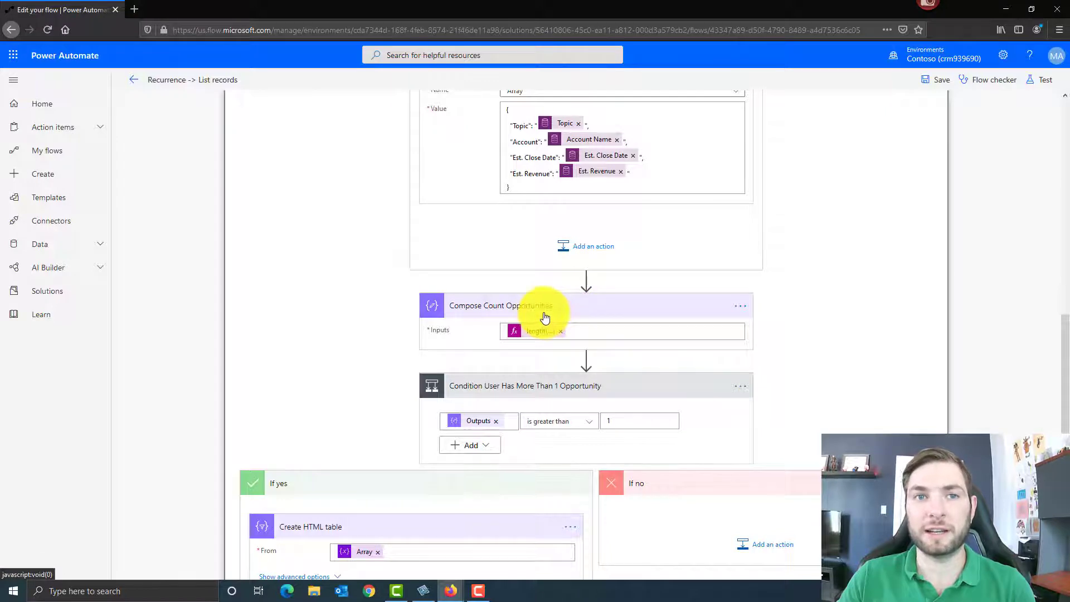
scroll(500, 363, "down", 2)
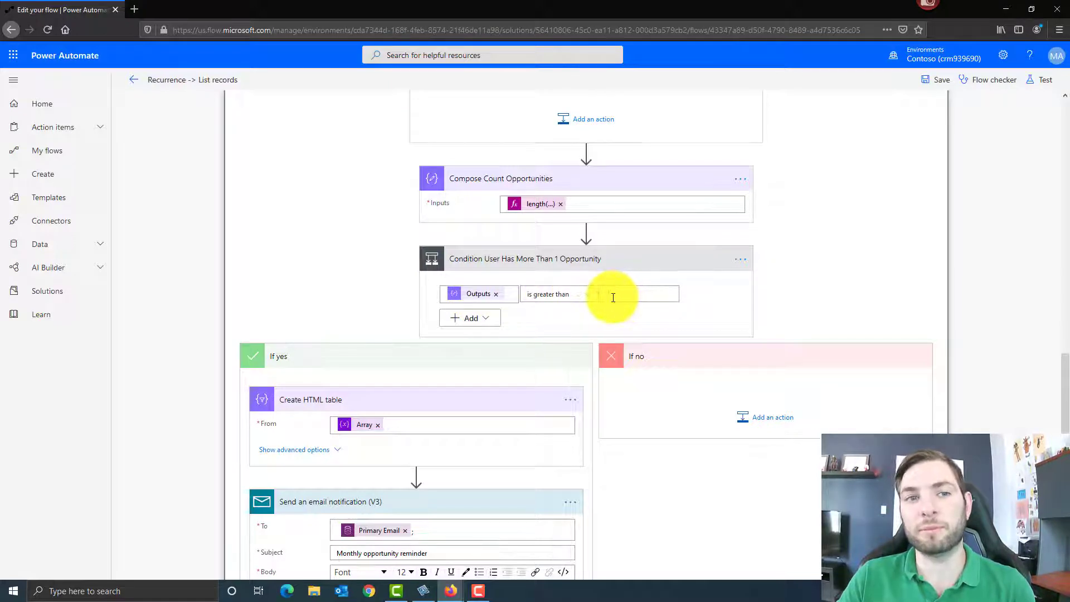
scroll(272, 365, "down", 2)
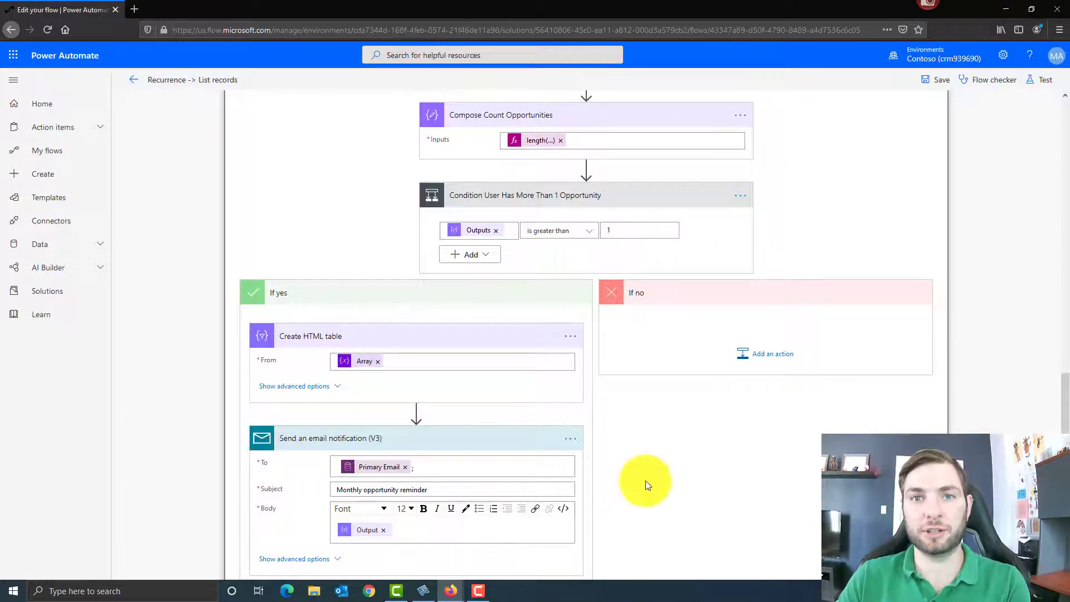
- Examine the Recurrence trigger's interval, frequency and advanced options
scroll(645, 484, "up", 3)
scroll(645, 480, "up", 15)
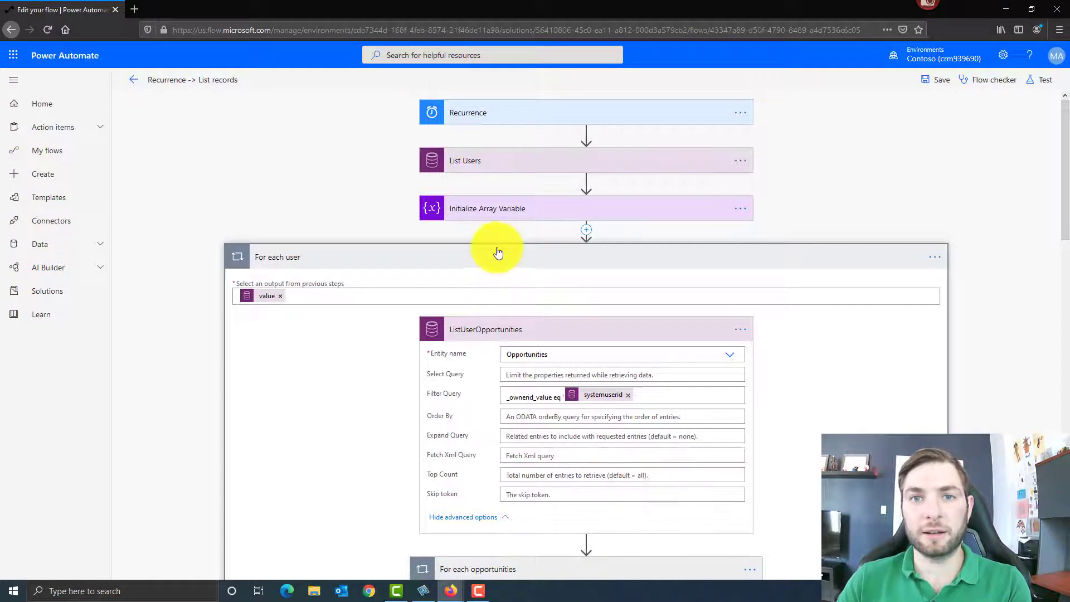
left_click(468, 122)
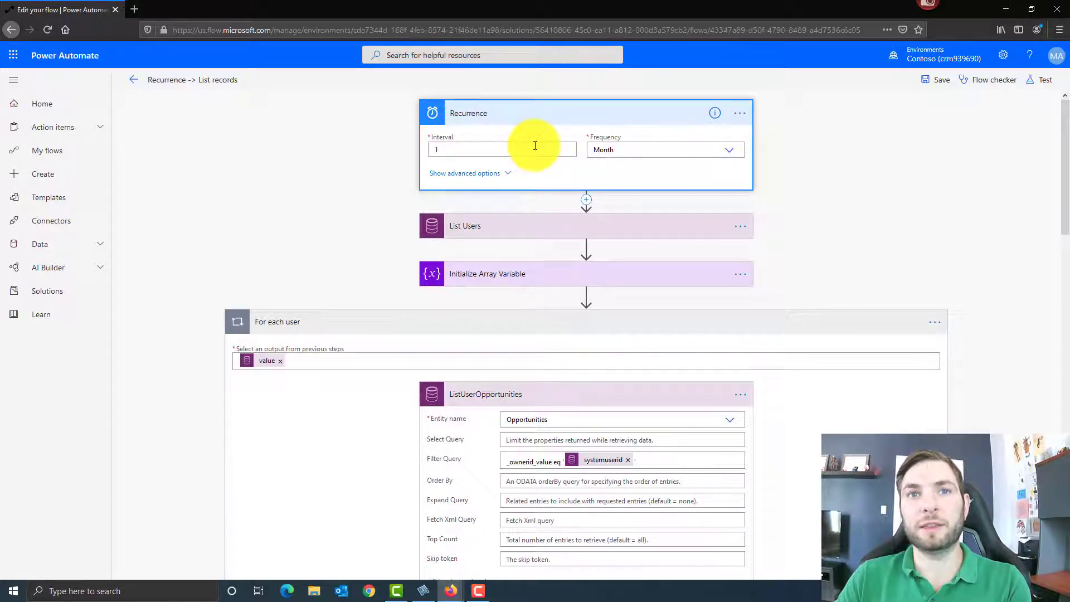
left_click(506, 173)
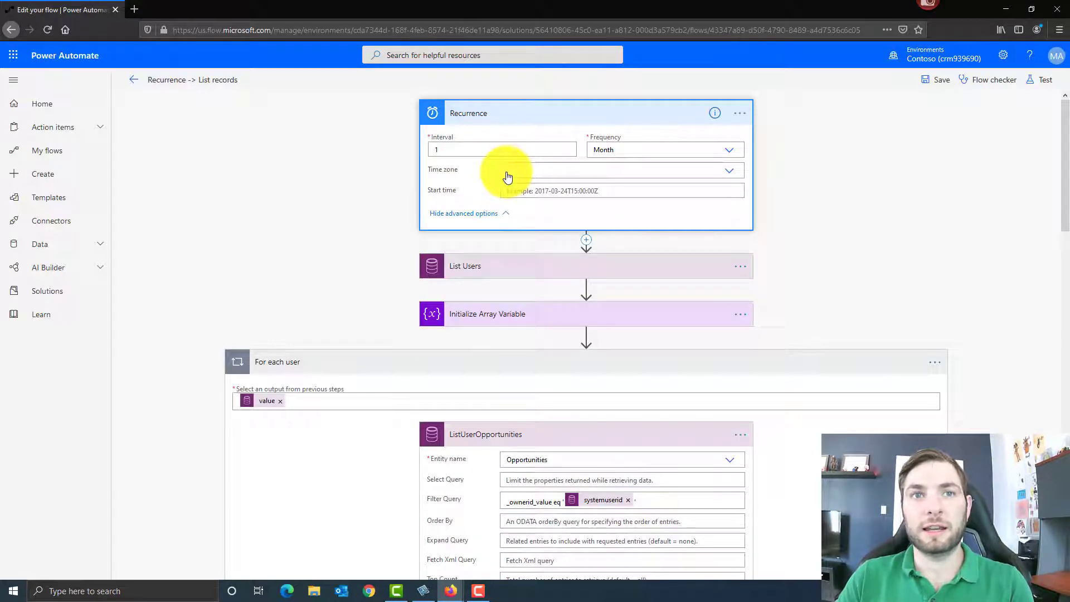
left_click(505, 214)
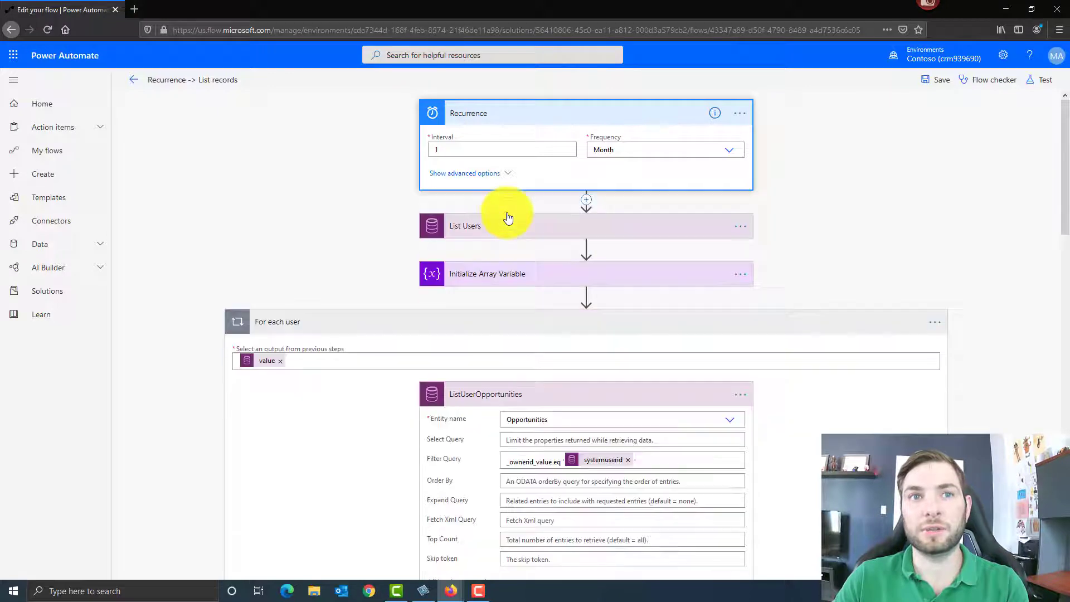
- Examine the List Users query settings and the Initialize Array Variable settings, collapsing each action after viewing
left_click(565, 230)
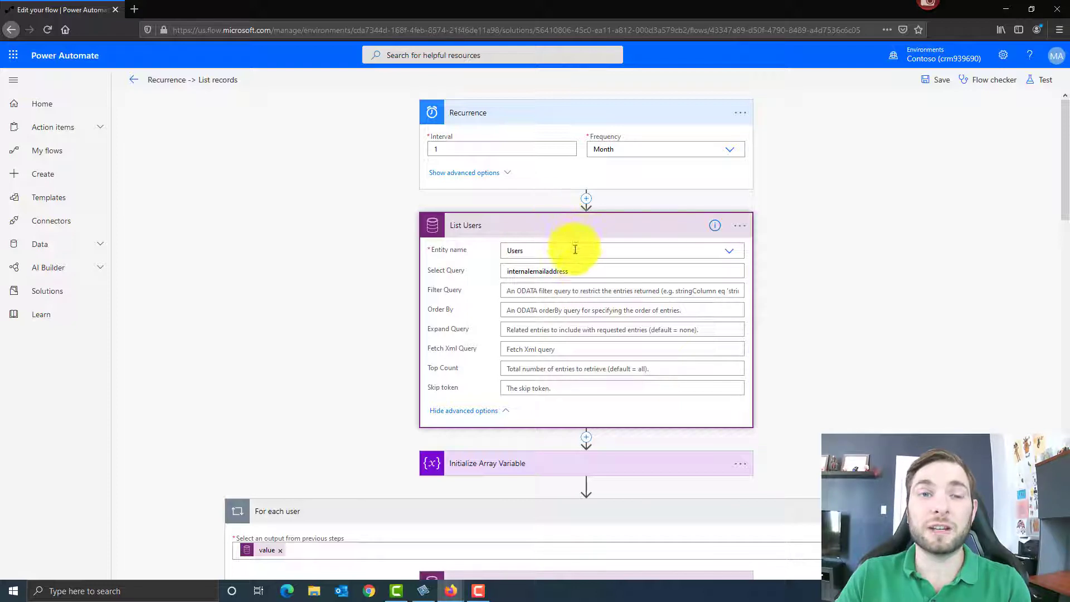
double_click(563, 272)
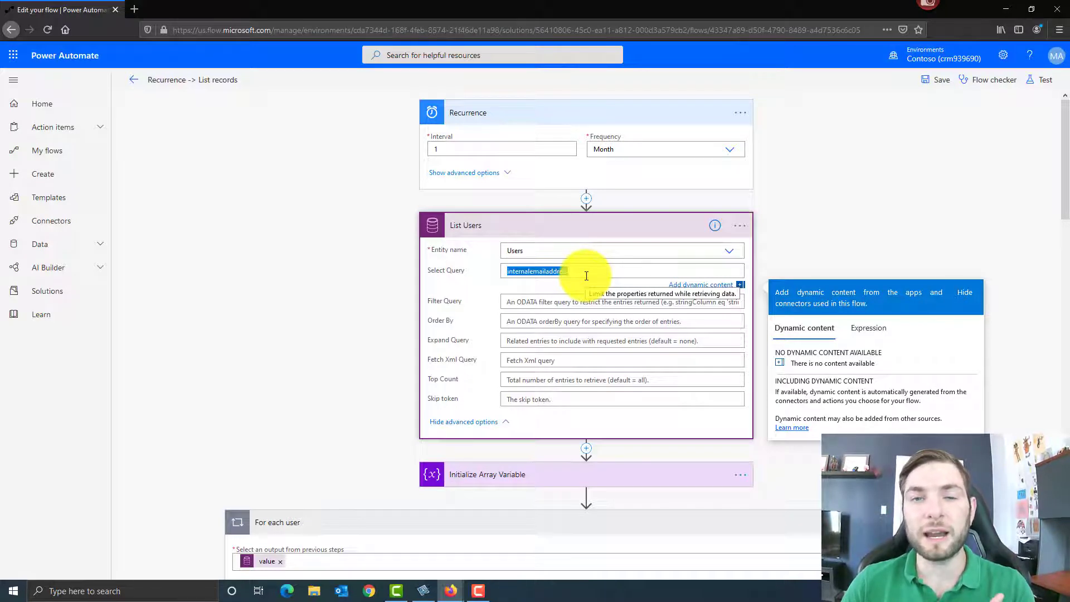
left_click(624, 231)
left_click(492, 278)
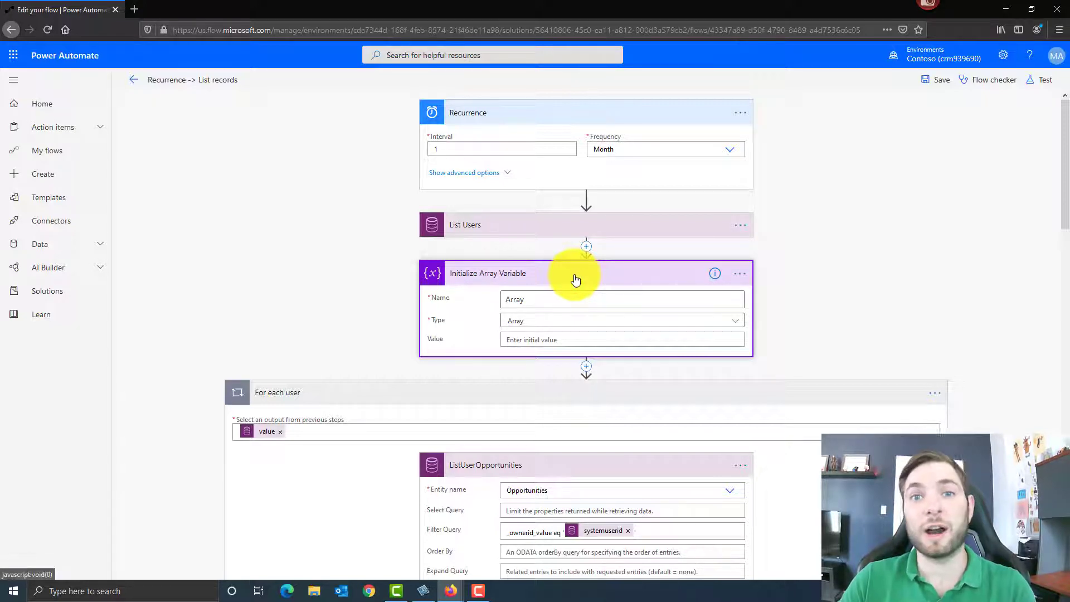
left_click(602, 279)
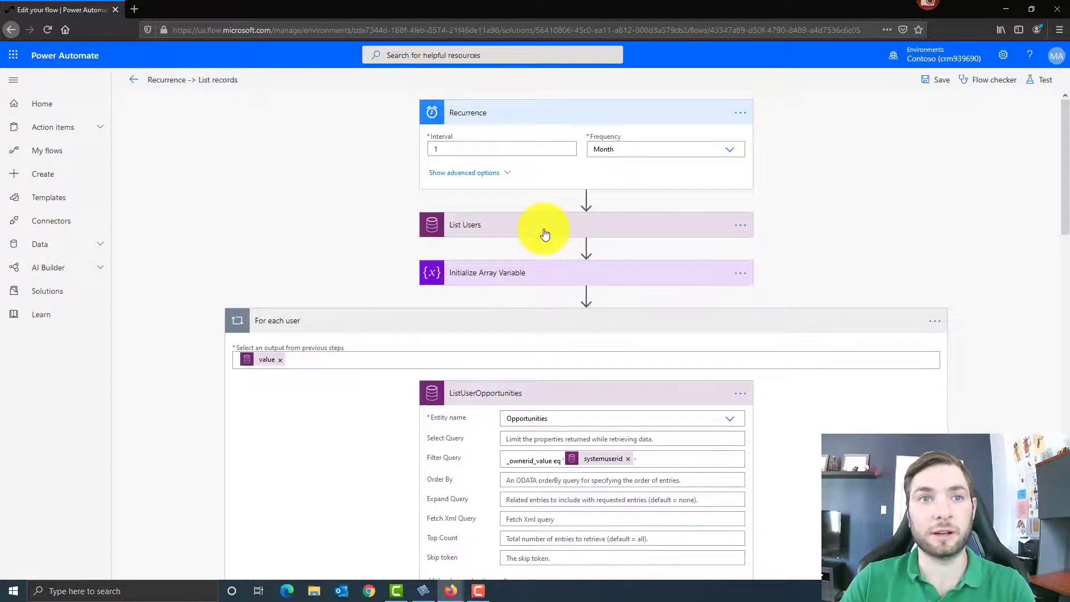
- Examine the Get Account action inside the For each opportunities loop, including its Entity name, Item ID and advanced options
scroll(545, 234, "down", 2)
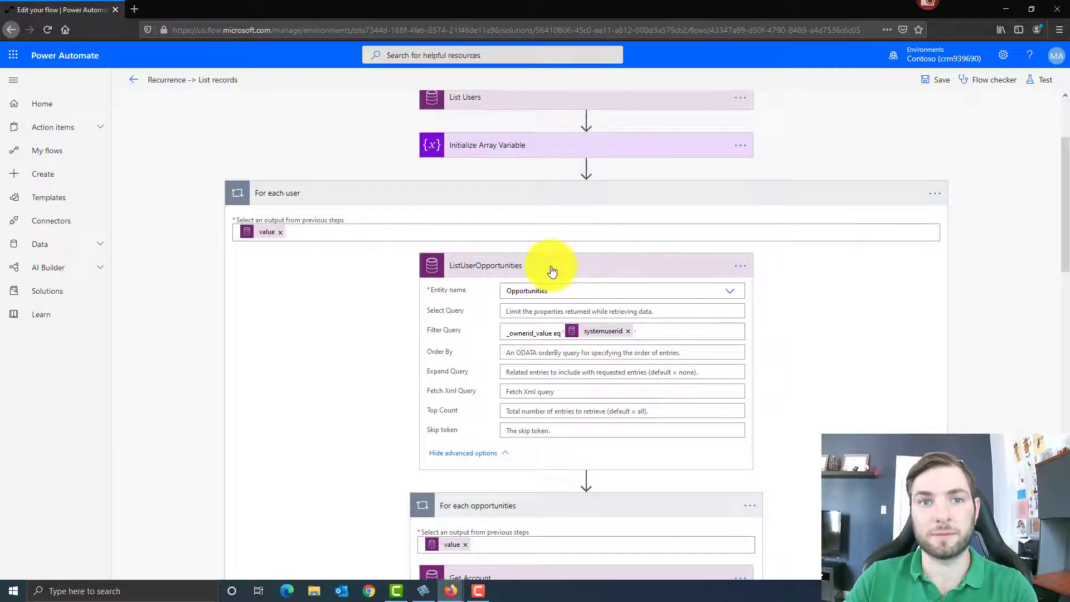
scroll(550, 267, "down", 3)
scroll(551, 270, "down", 3)
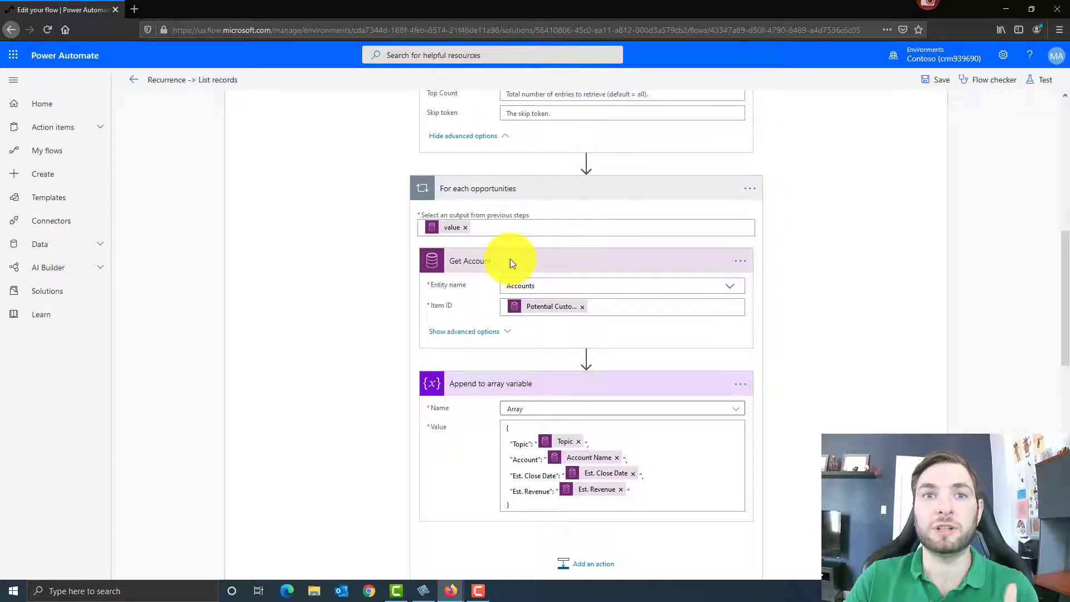
left_click(521, 287)
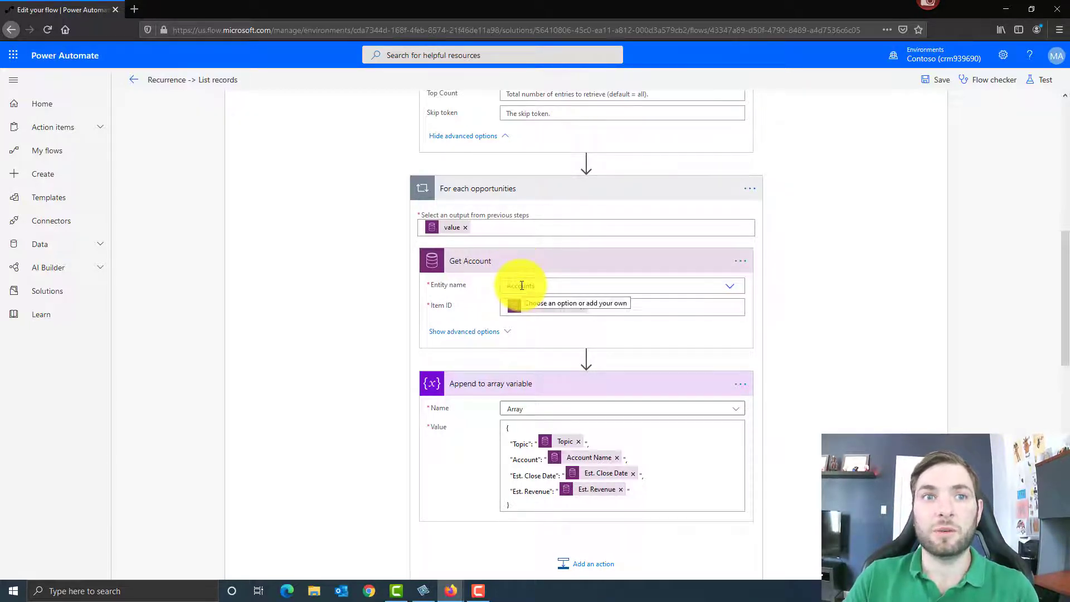
left_click(438, 313)
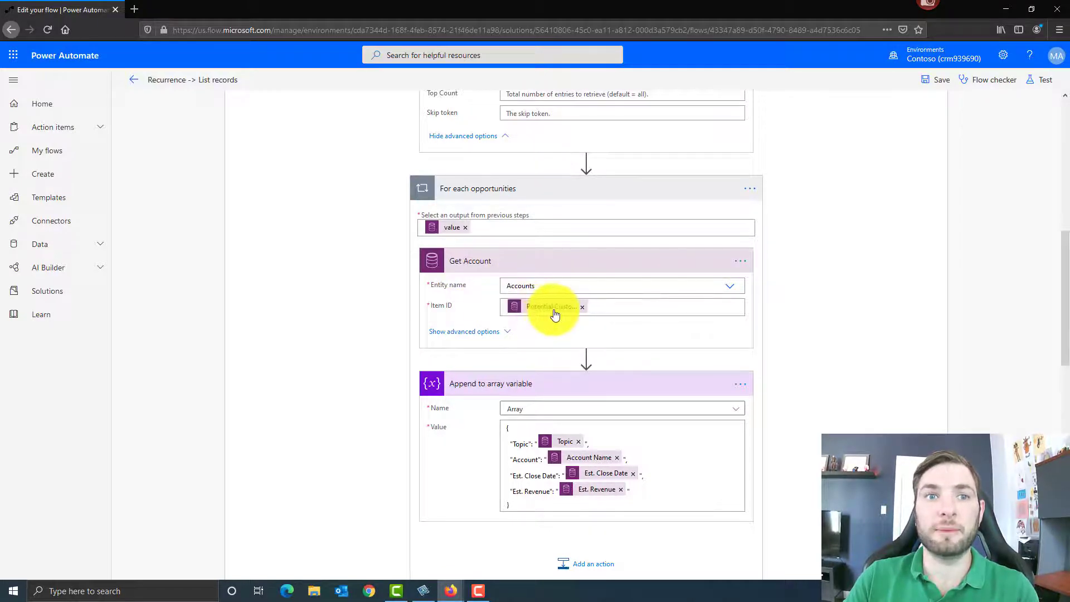
mouse_move(554, 315)
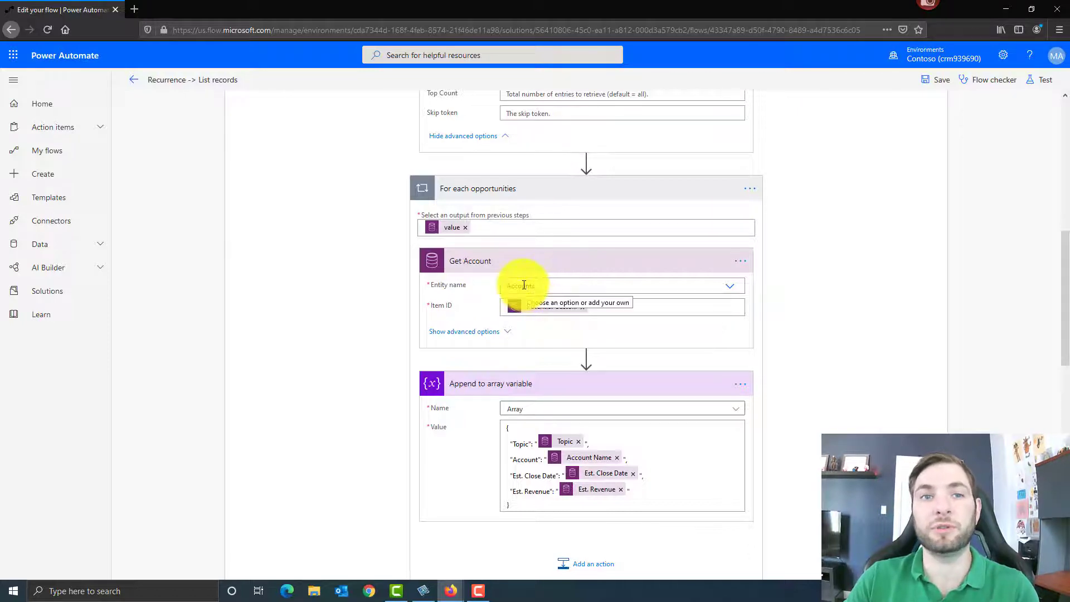
left_click(488, 333)
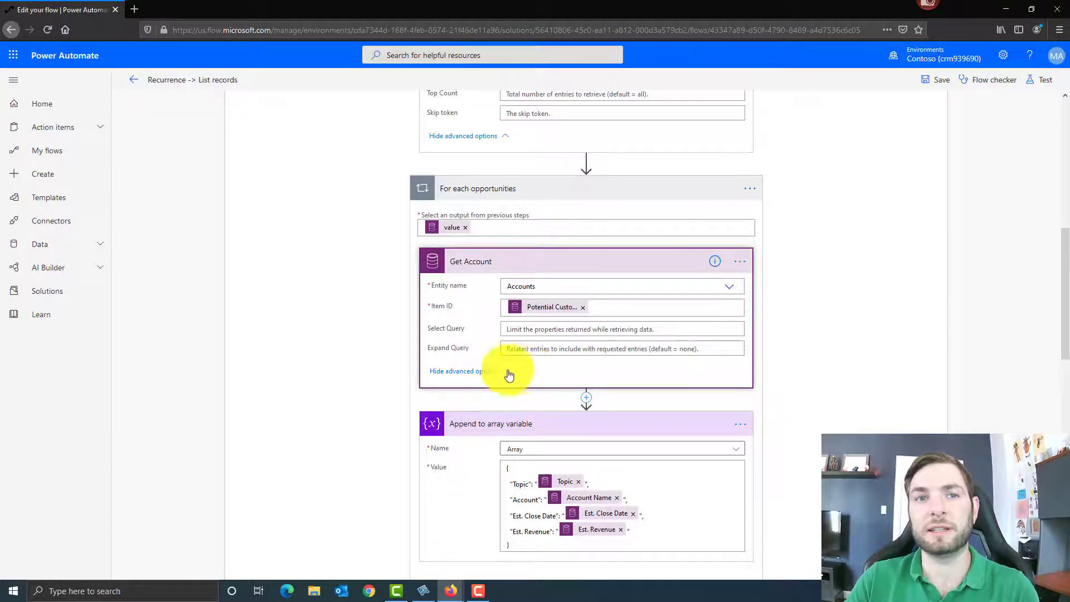
left_click(484, 377)
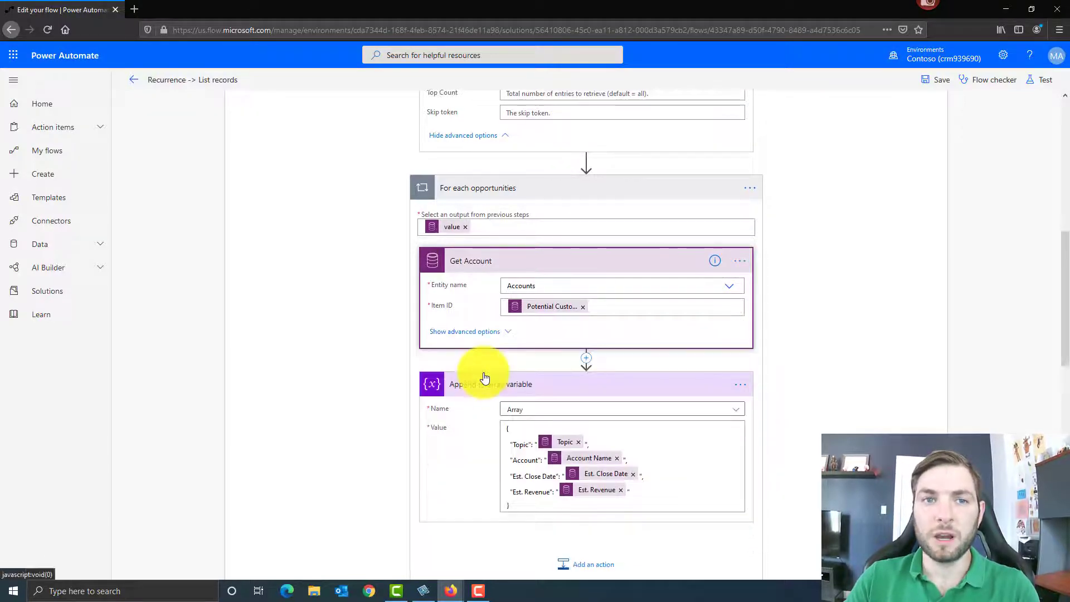
- Review how the Append to array variable values feed the HTML table and email notification within the For each user loop
scroll(484, 375, "down", 3)
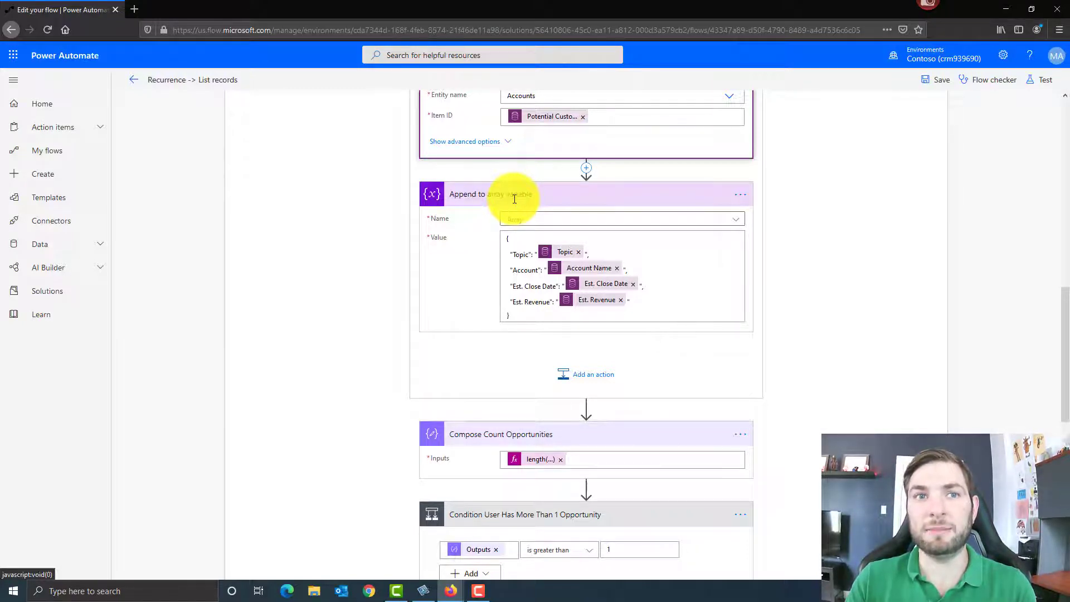
scroll(513, 198, "down", 7)
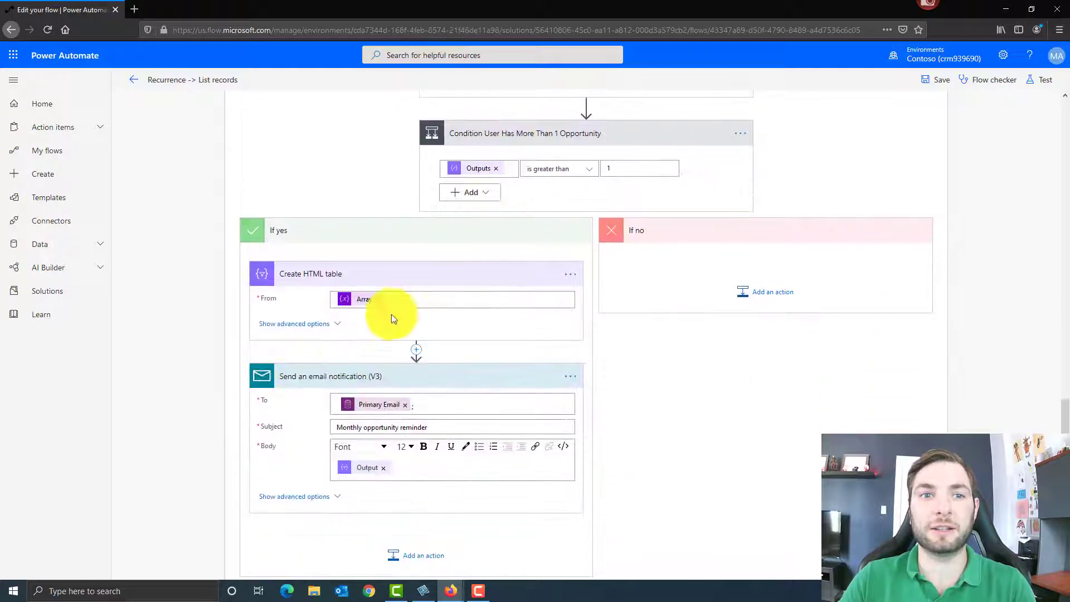
scroll(319, 388, "down", 3)
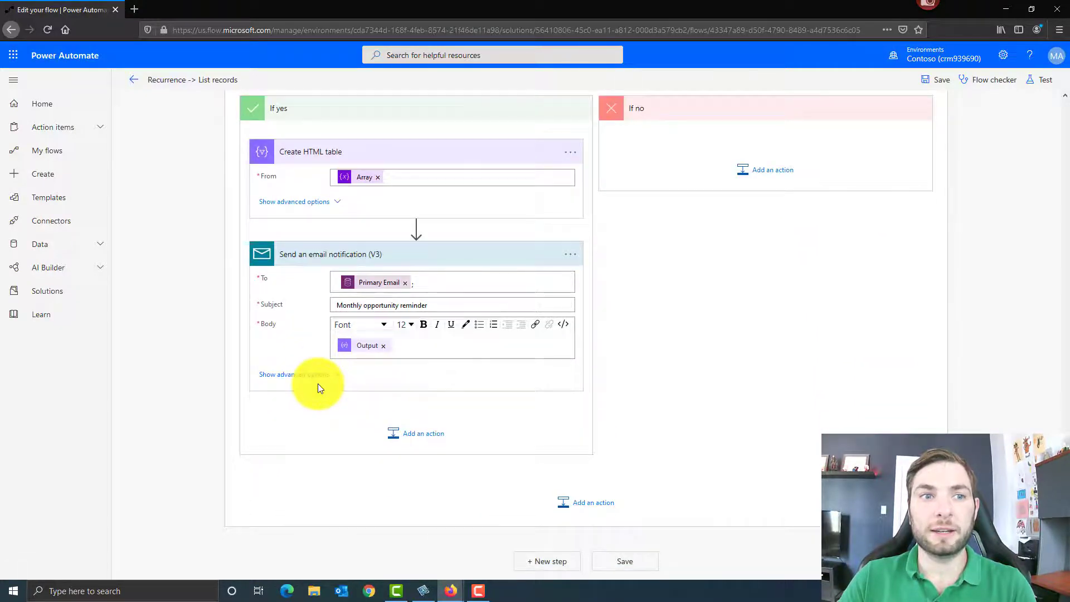
scroll(446, 375, "up", 15)
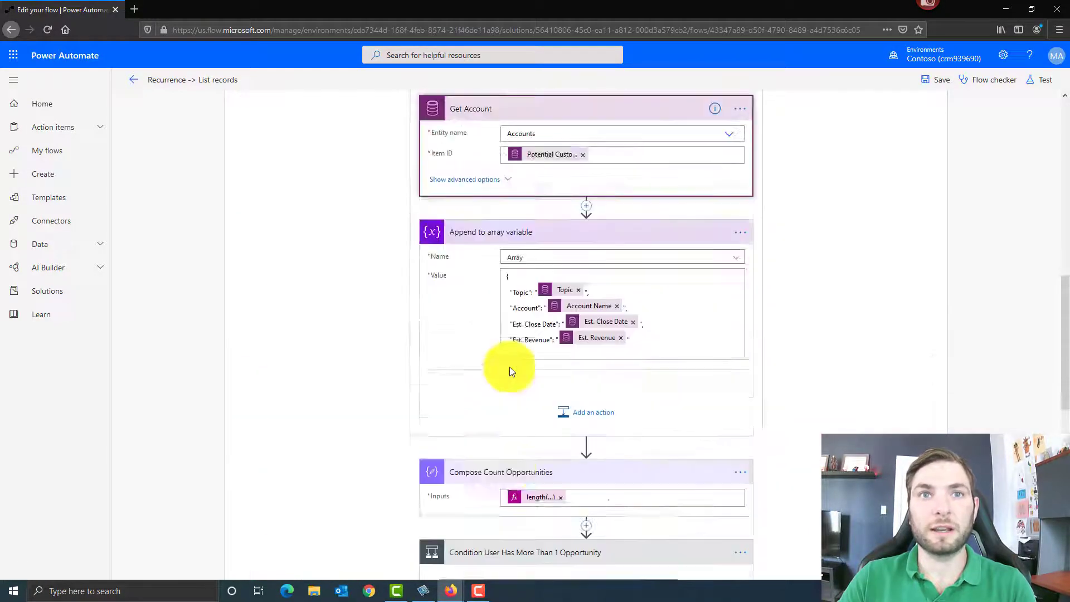
scroll(509, 366, "up", 6)
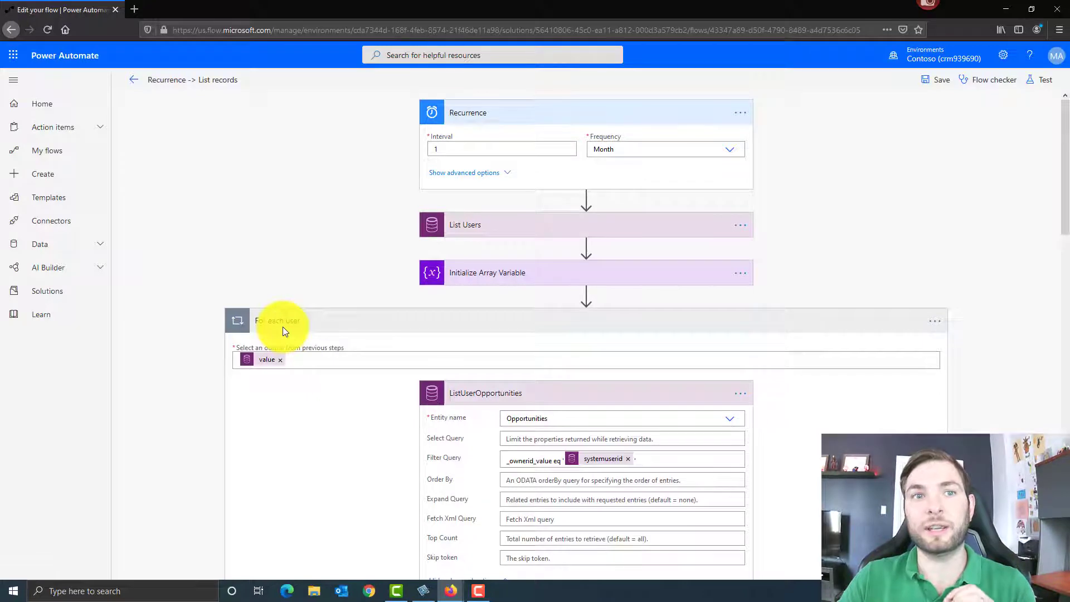
scroll(349, 356, "down", 3)
scroll(348, 356, "down", 6)
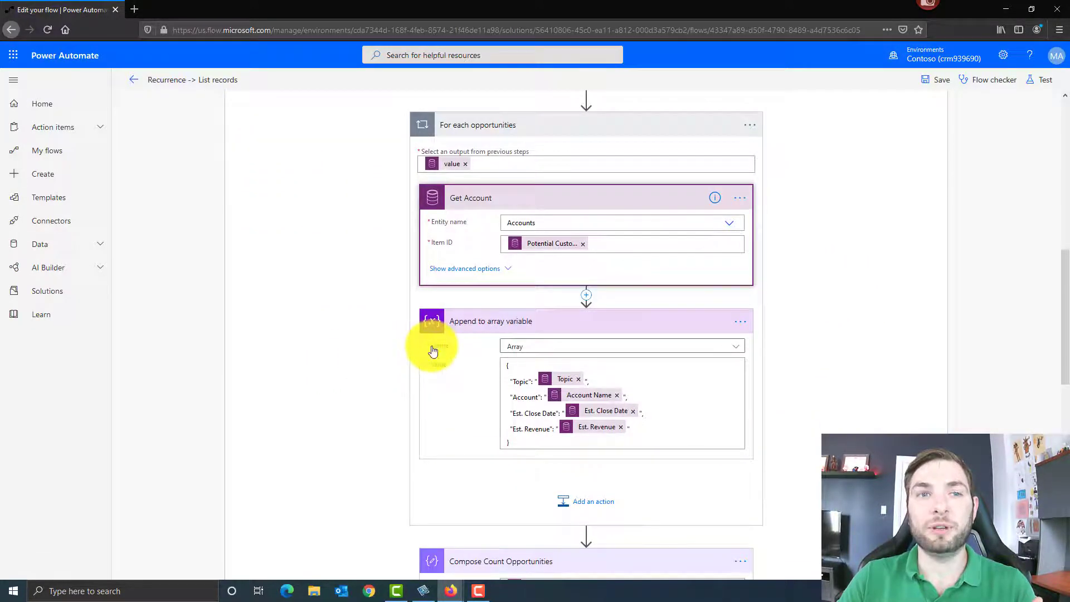
scroll(432, 351, "down", 3)
scroll(440, 352, "up", 1)
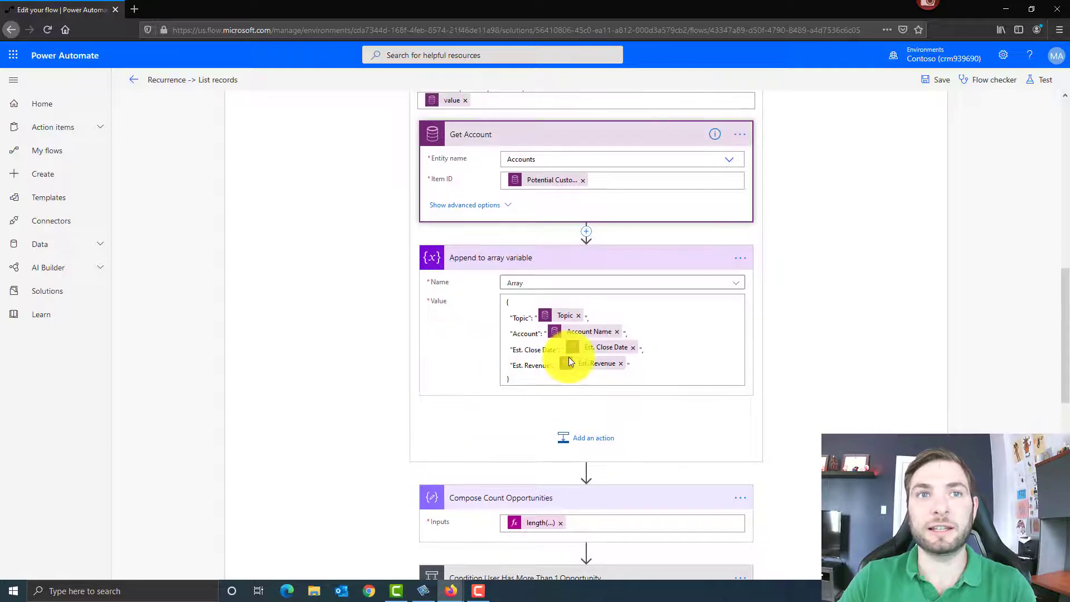
scroll(571, 359, "up", 2)
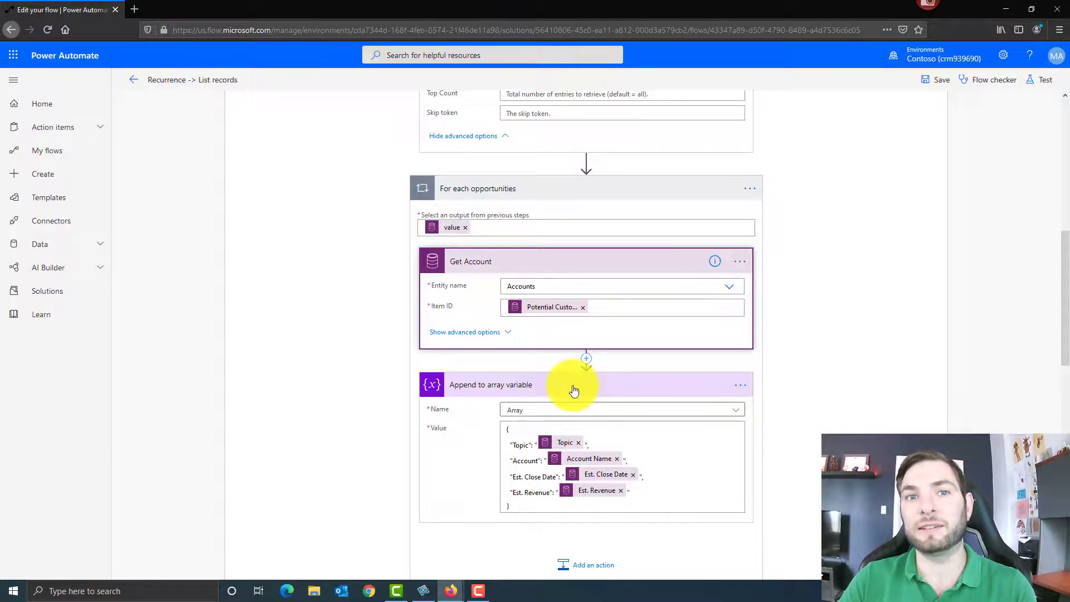
- Add a "priority" key on a new line after Est. Revenue in the Append to array variable value
scroll(573, 390, "down", 2)
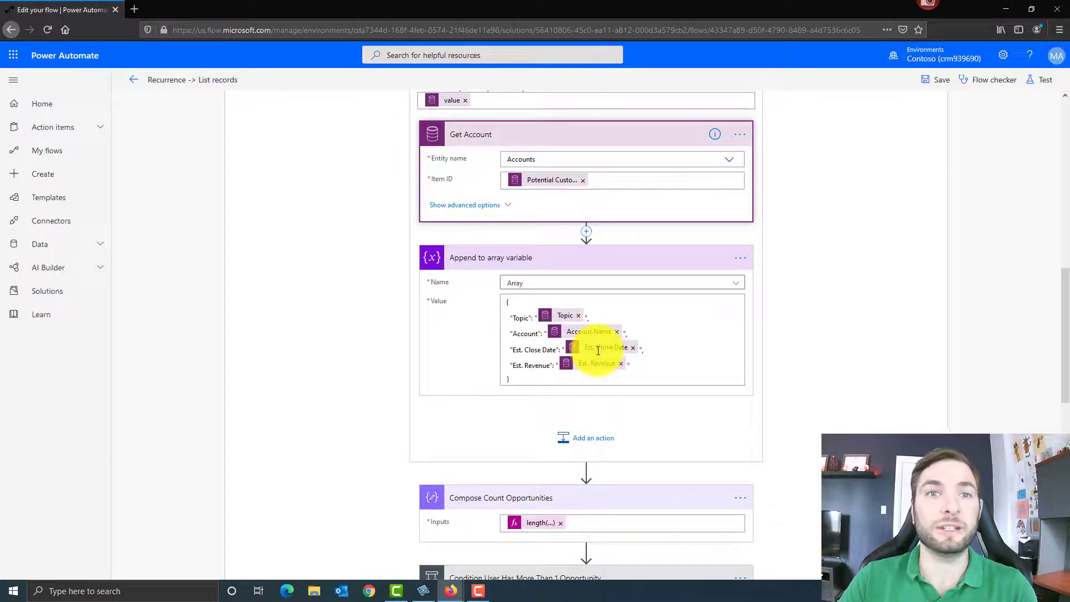
left_click(644, 365)
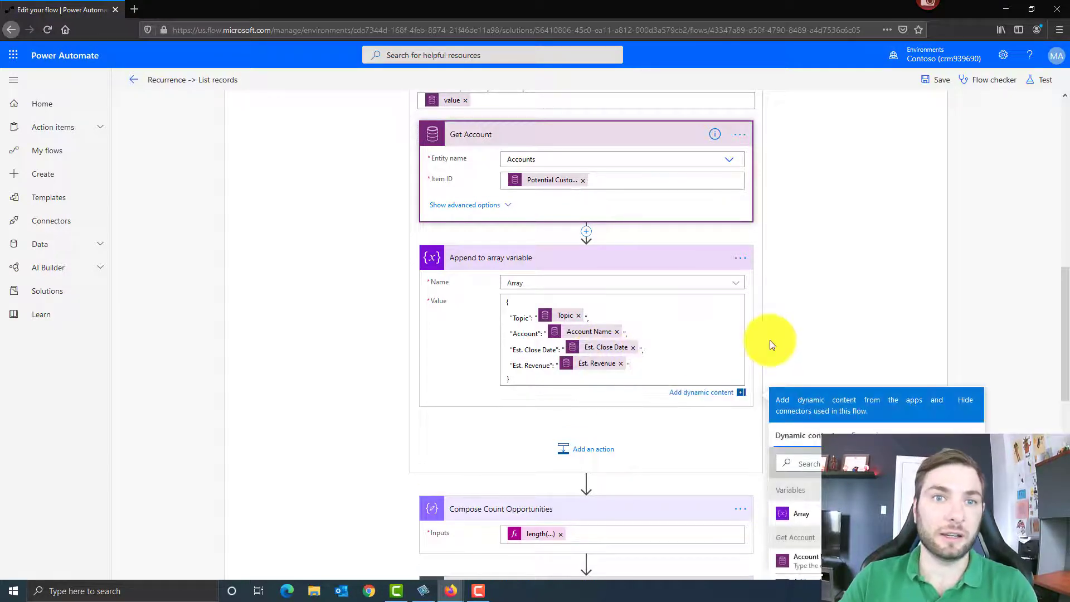
type(",")
key("Return")
type("\"")
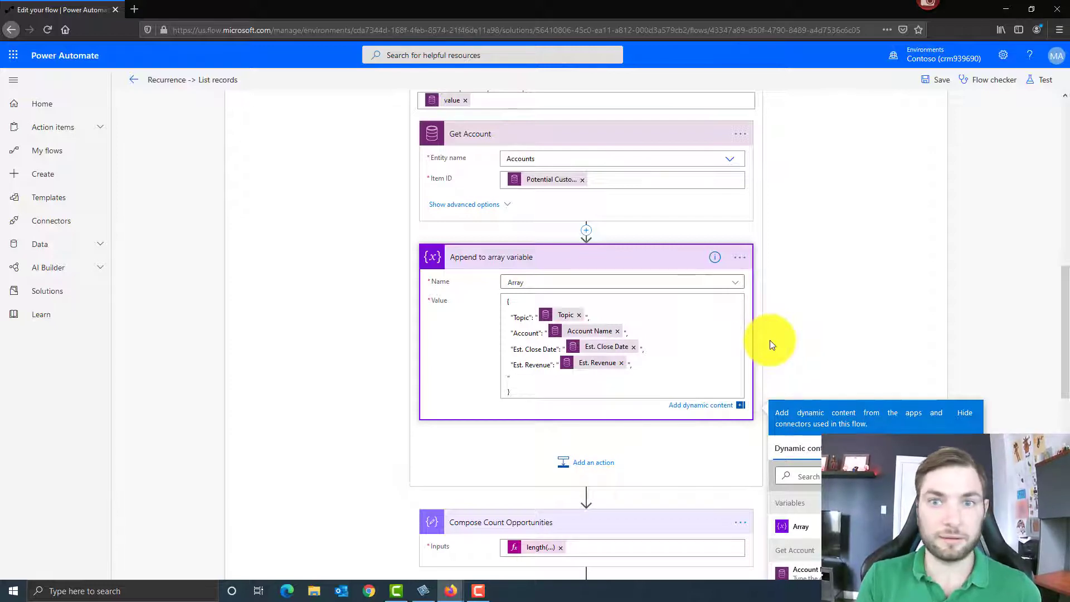
type("prior")
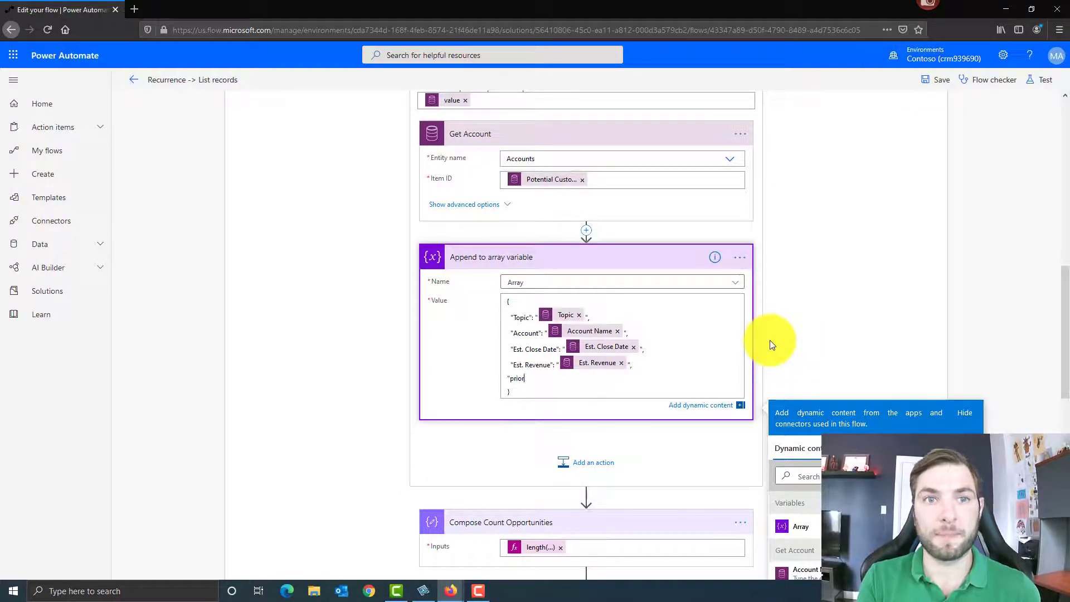
type("ity\"")
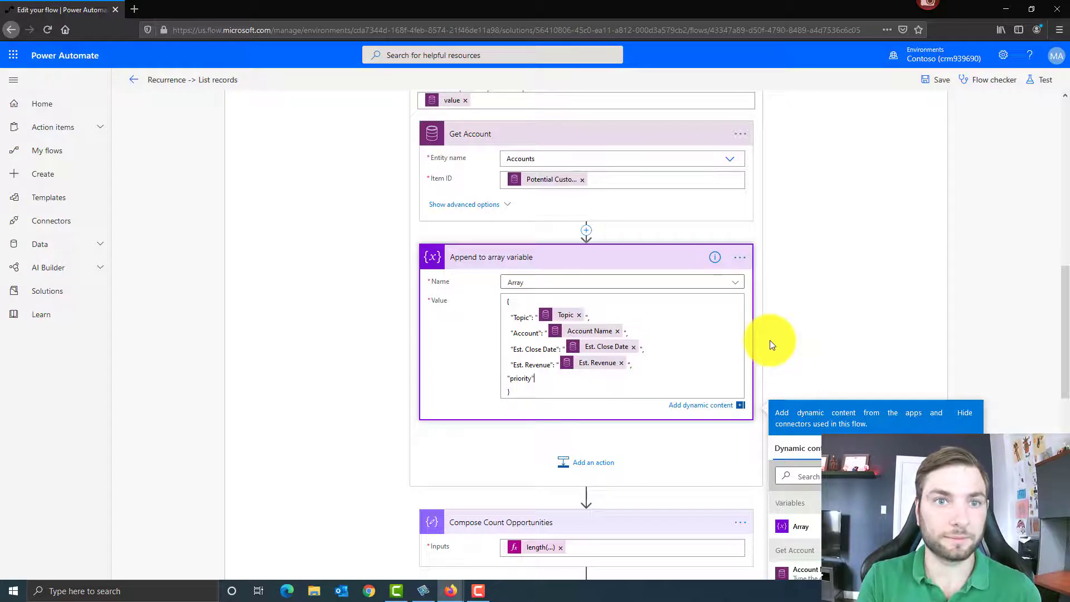
type(":\"")
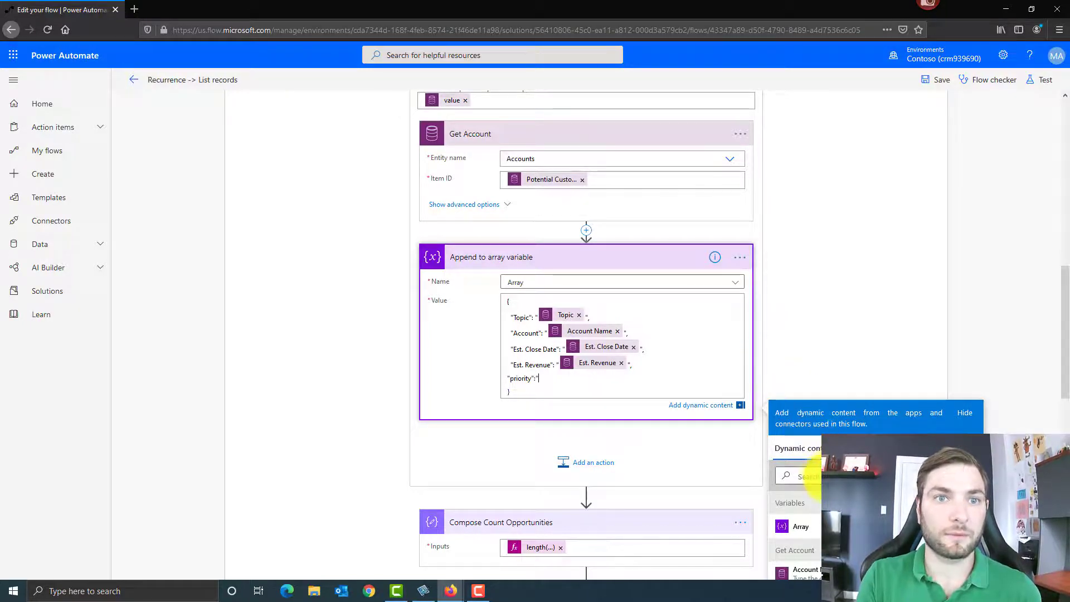
- Insert the Priority field from ListUserOpportunities as the "priority" key's value and close its quotation mark
left_click(807, 477)
type("priority")
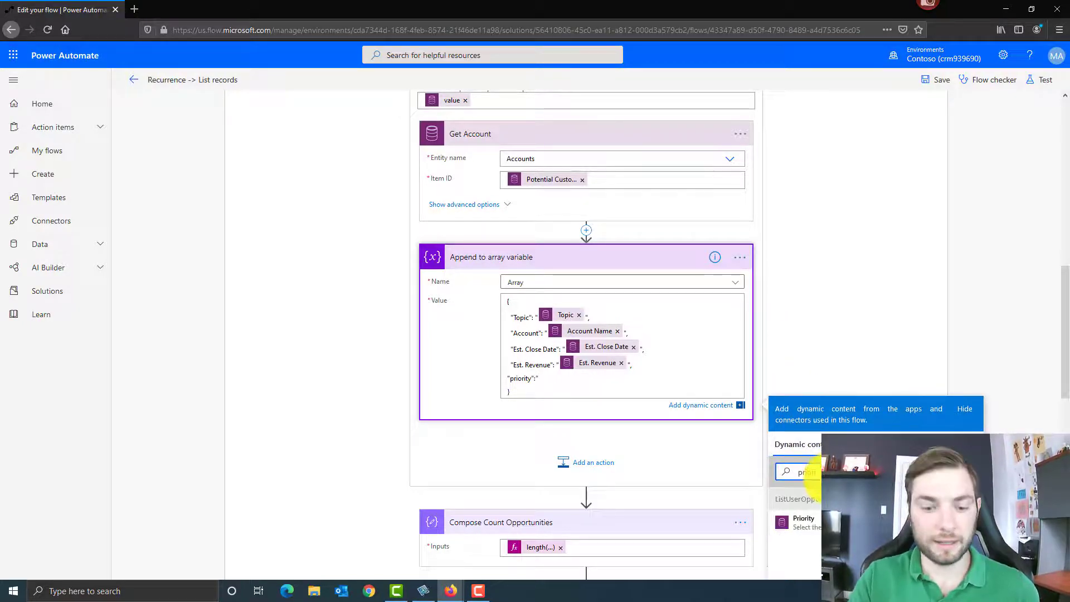
left_click(803, 522)
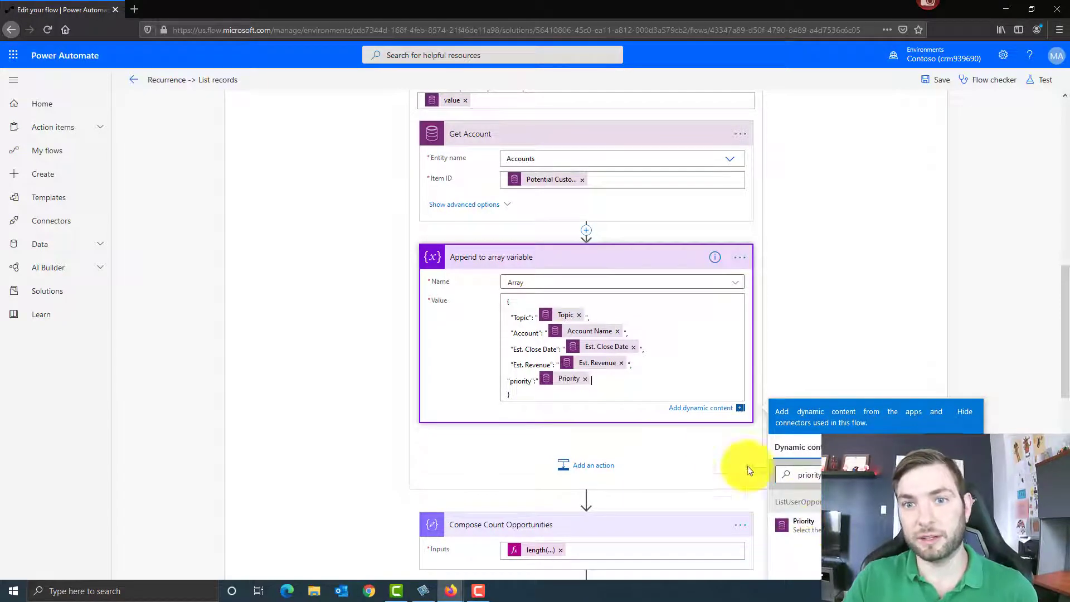
left_click(621, 376)
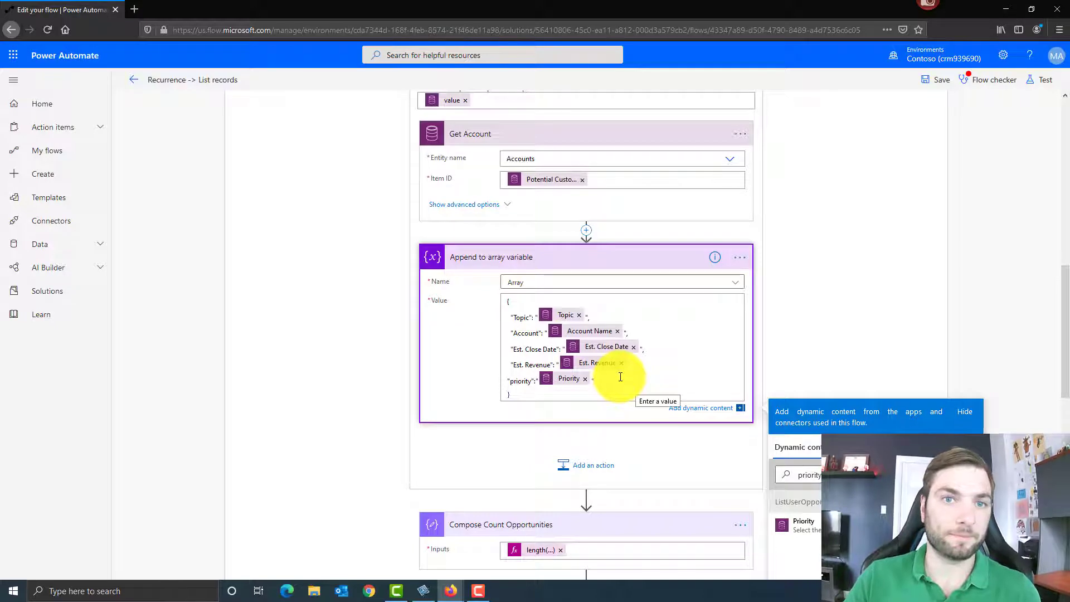
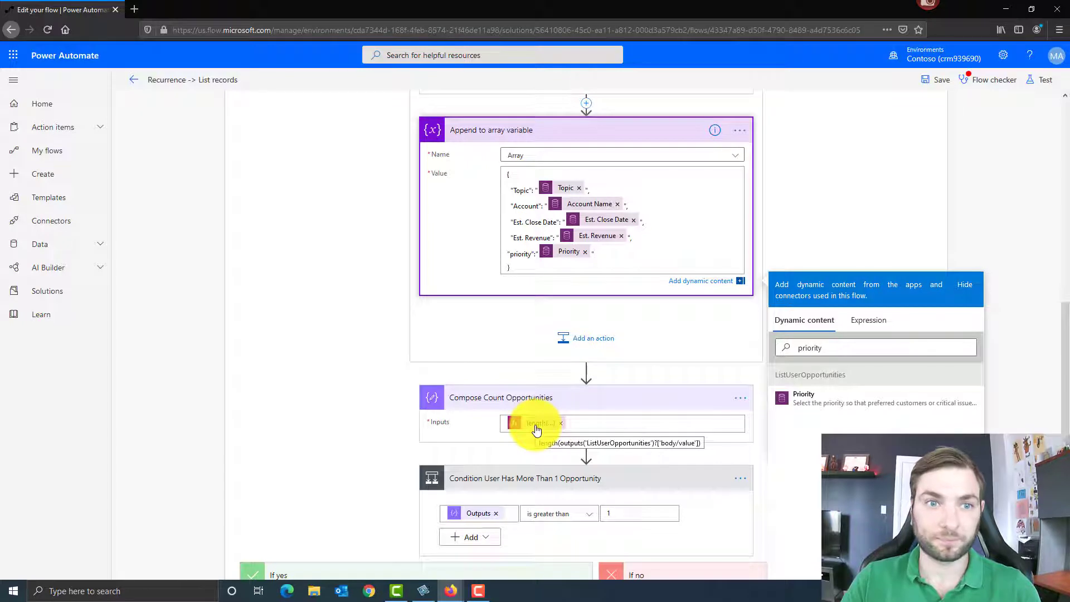
- Examine the full length expression used as the input of Compose Count Opportunities
left_click(536, 427)
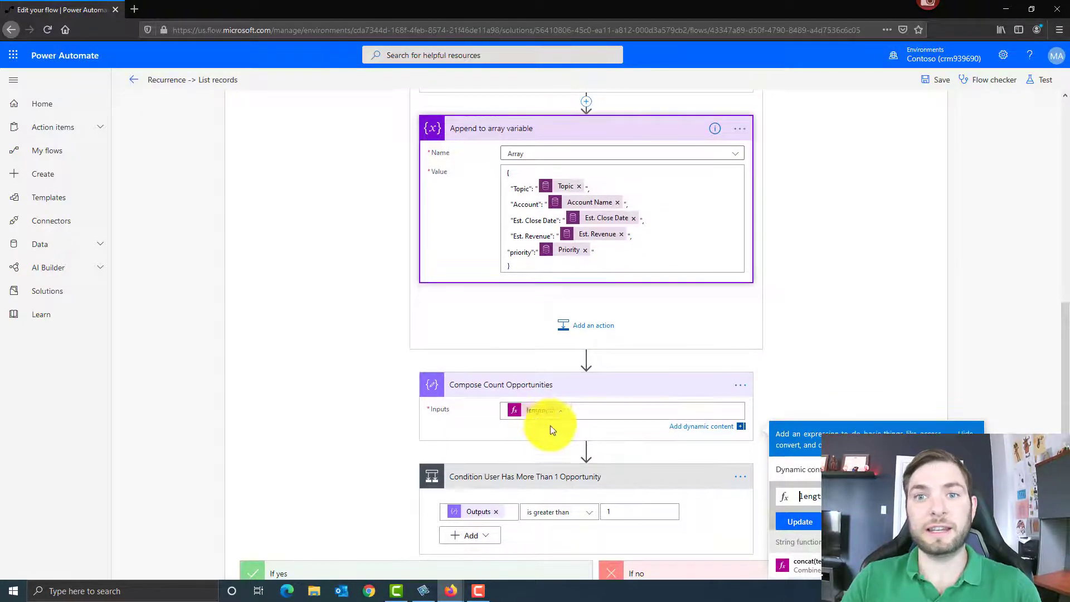
scroll(550, 426, "down", 2)
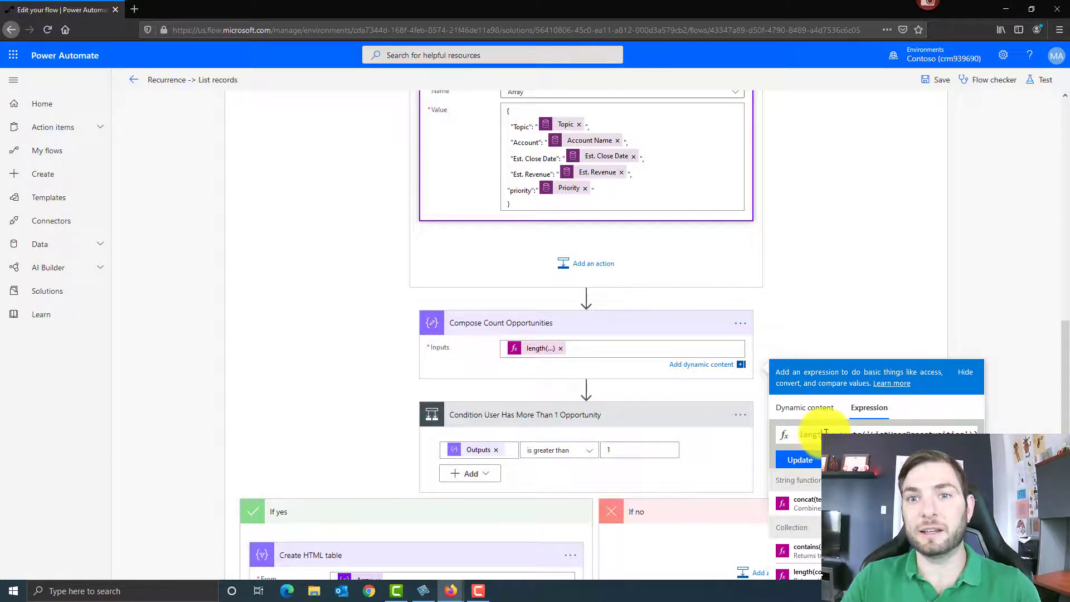
left_click(828, 430)
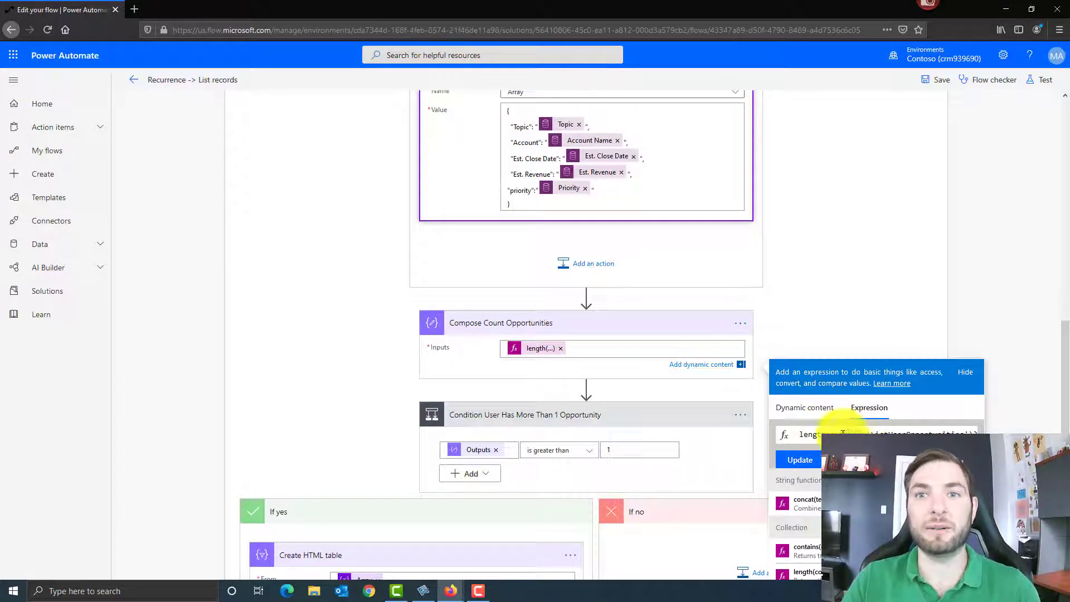
key("Right")
key("Right")
key("Right")
key("Right")
key("Right")
key("Right")
key("Right")
key("Right")
key("Right")
key("Right")
key("Right")
key("Right")
key("Right")
key("Right")
key("Right")
key("Right")
key("Right")
key("Right")
key("Right")
key("Right")
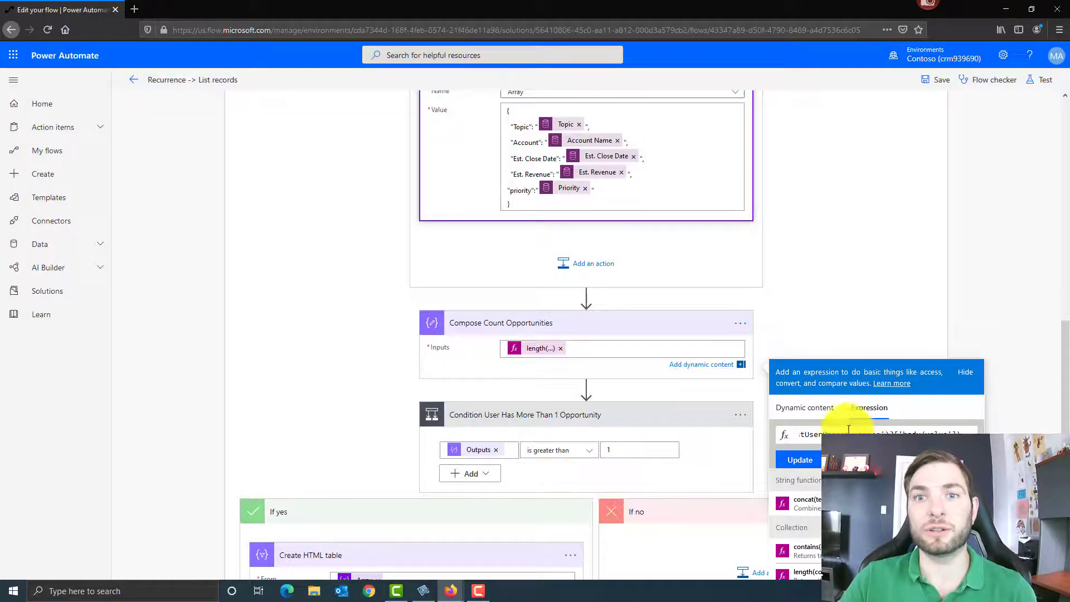
- Trace the count expression back to the ListUserOpportunities query and the For each opportunities loop, and highlight the whole expression
scroll(710, 345, "up", 12)
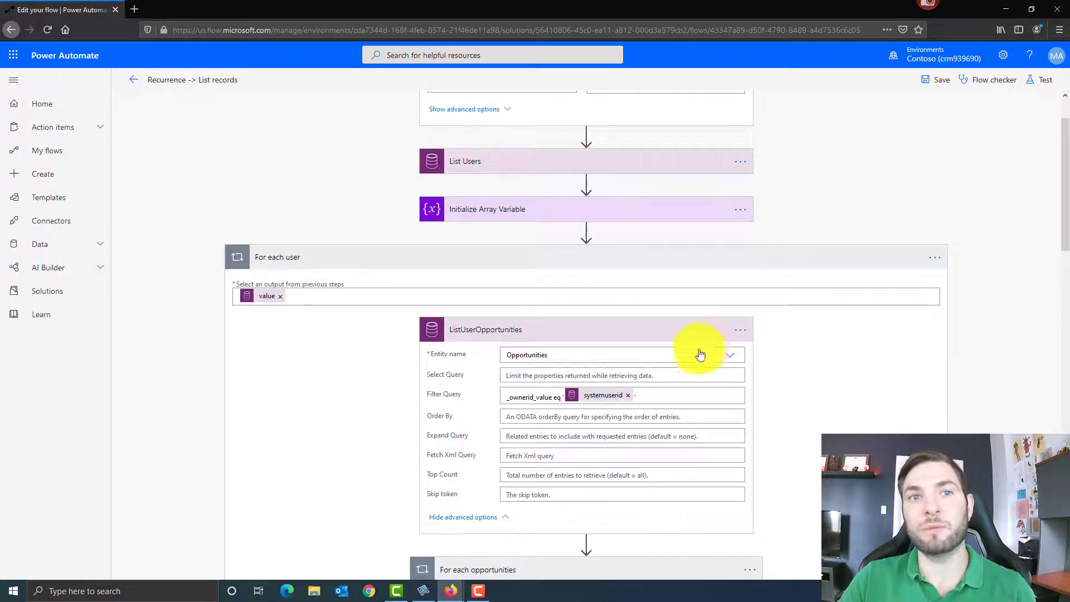
scroll(655, 367, "down", 5)
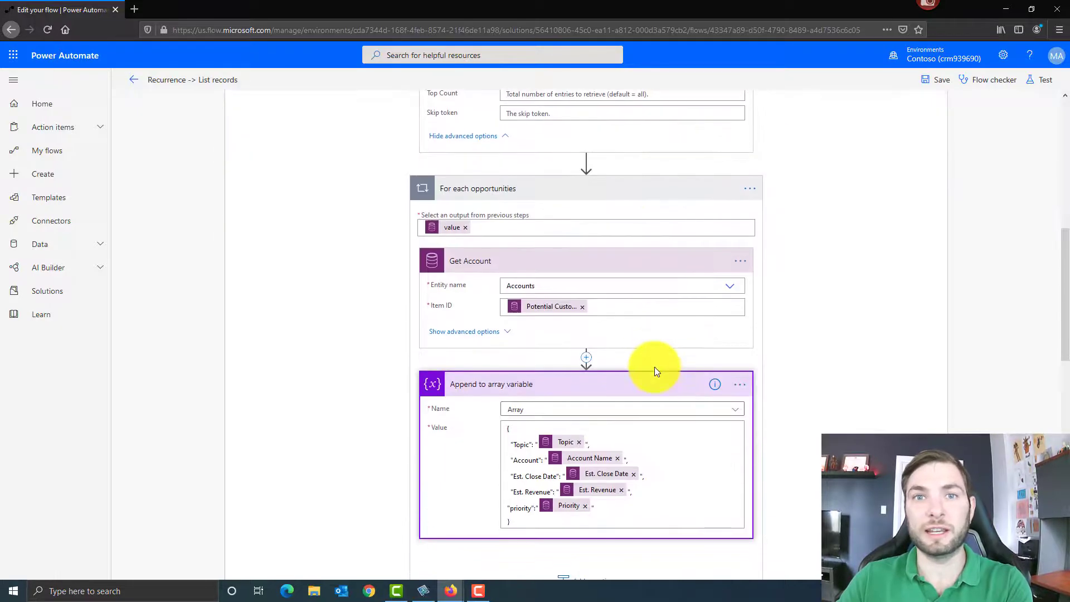
scroll(655, 367, "up", 1)
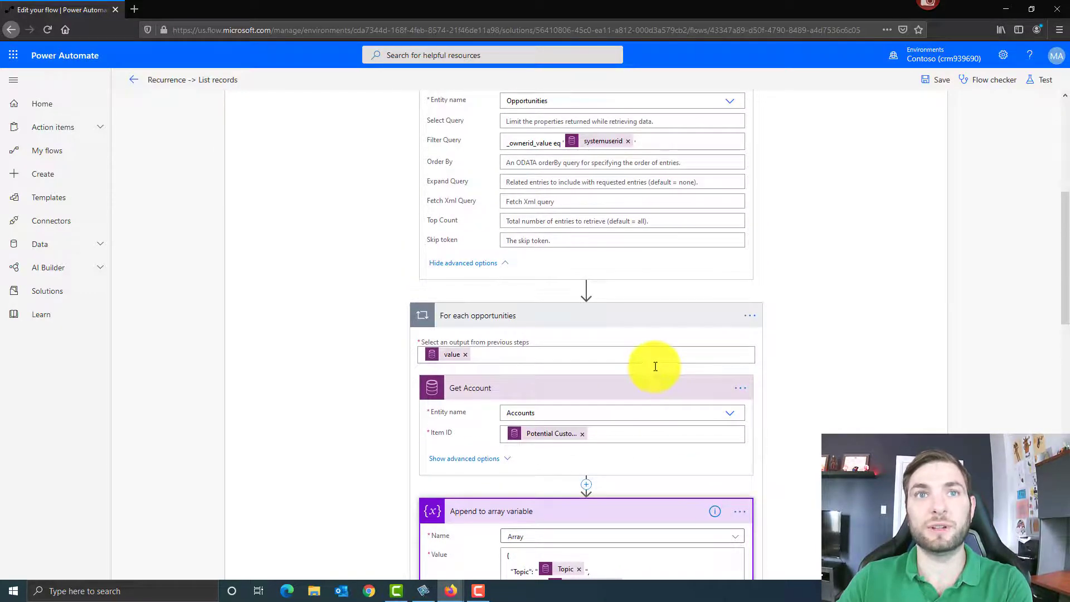
scroll(645, 272, "down", 5)
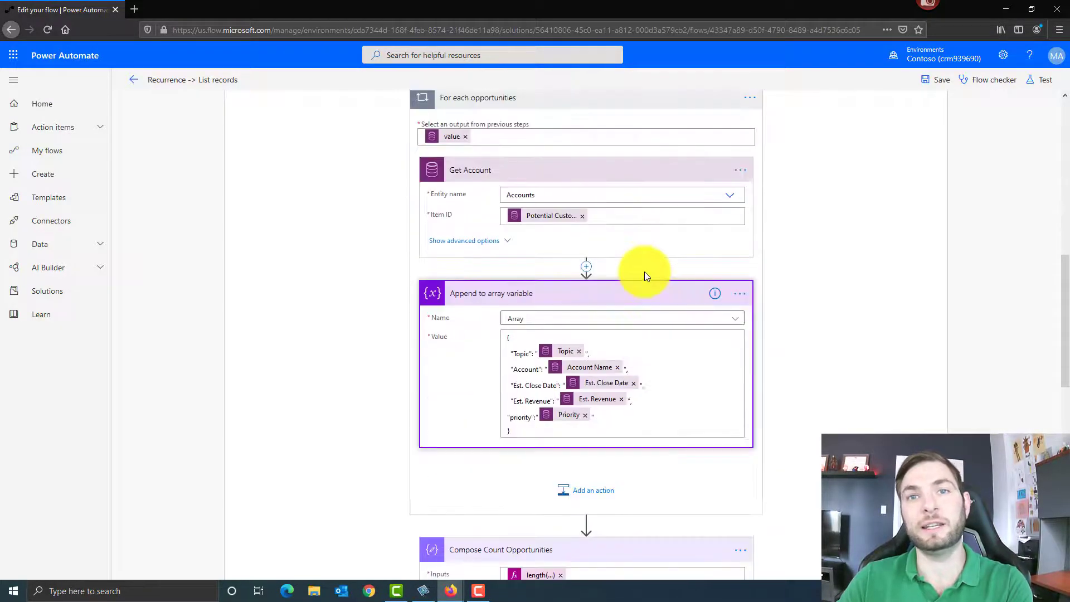
scroll(645, 272, "down", 2)
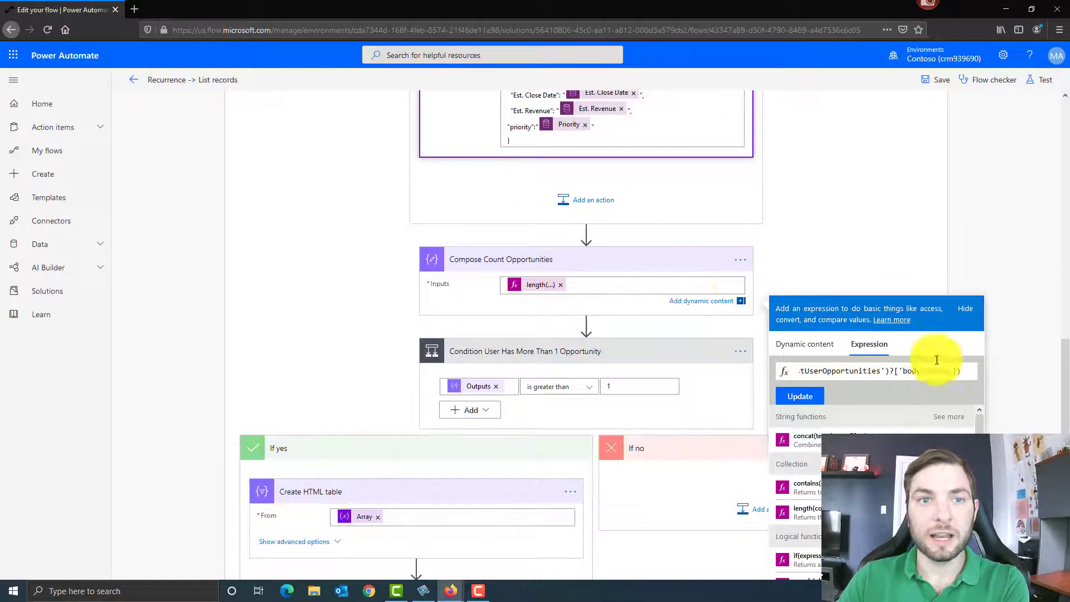
left_click_drag(968, 370, 770, 370)
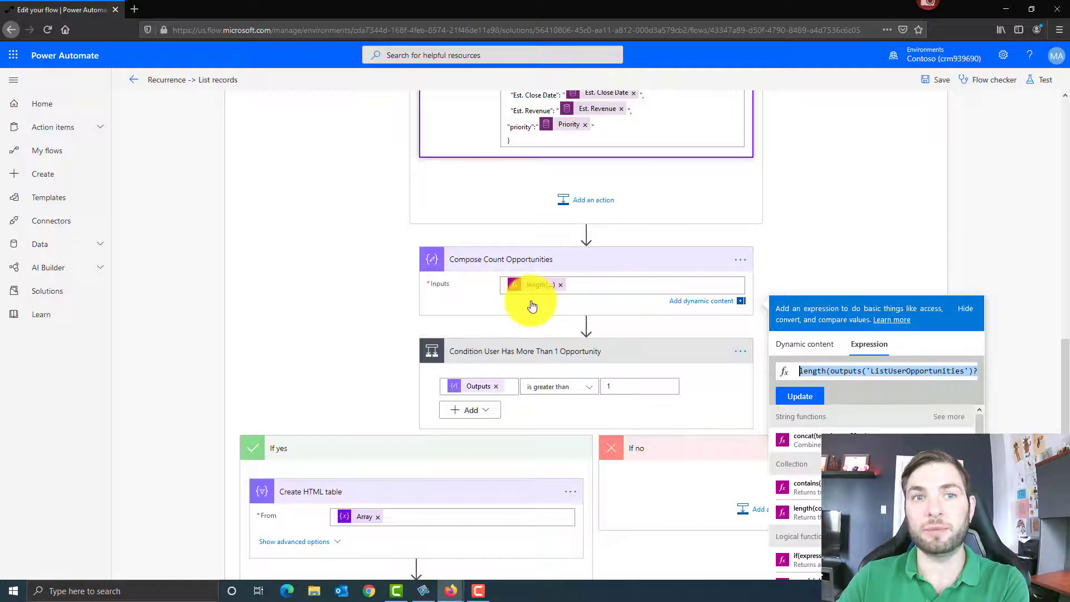
- Review the opportunity-count condition's threshold and how the Create HTML table source relates to the appended array fields
left_click(619, 388)
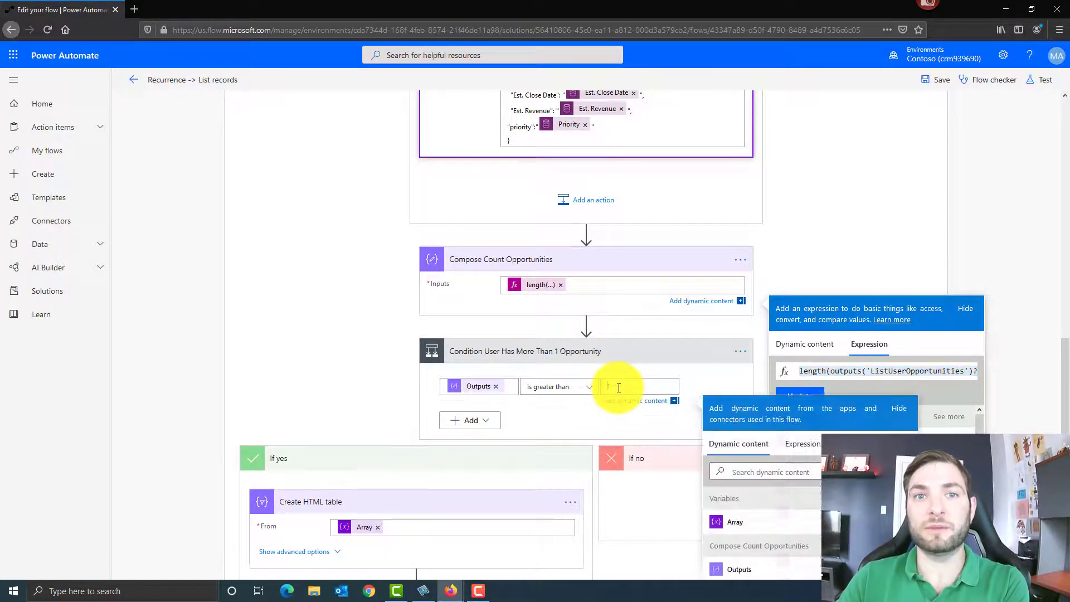
scroll(618, 388, "down", 3)
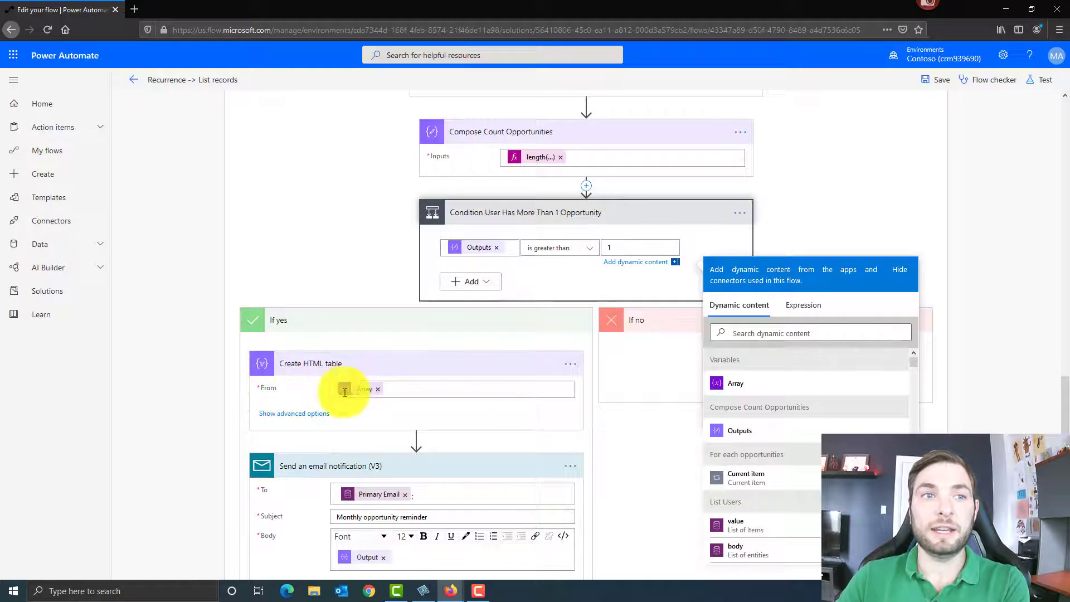
left_click(427, 391)
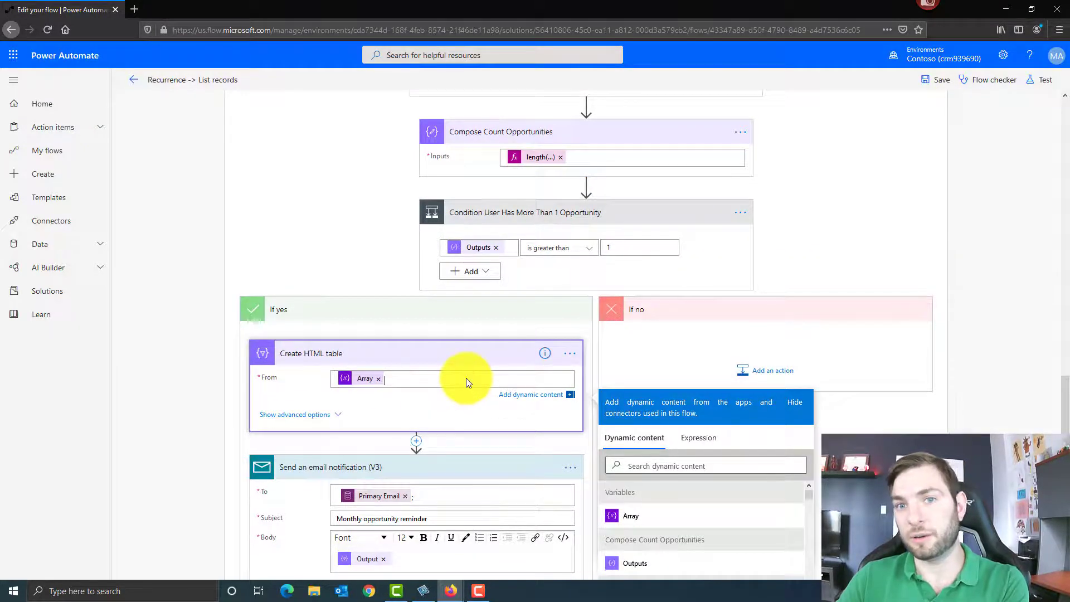
scroll(612, 245, "up", 8)
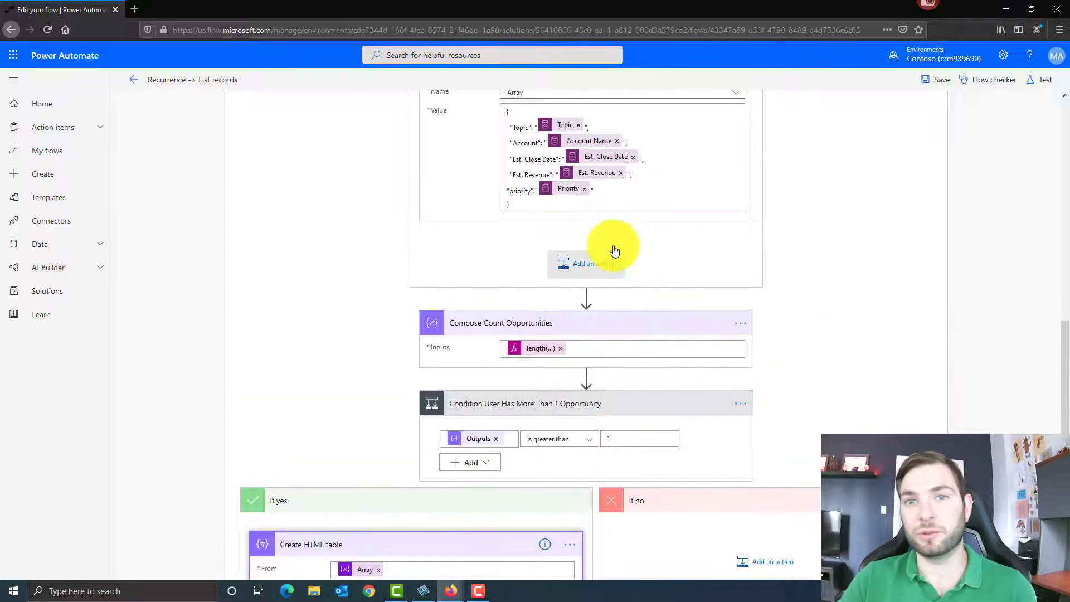
scroll(459, 426, "down", 5)
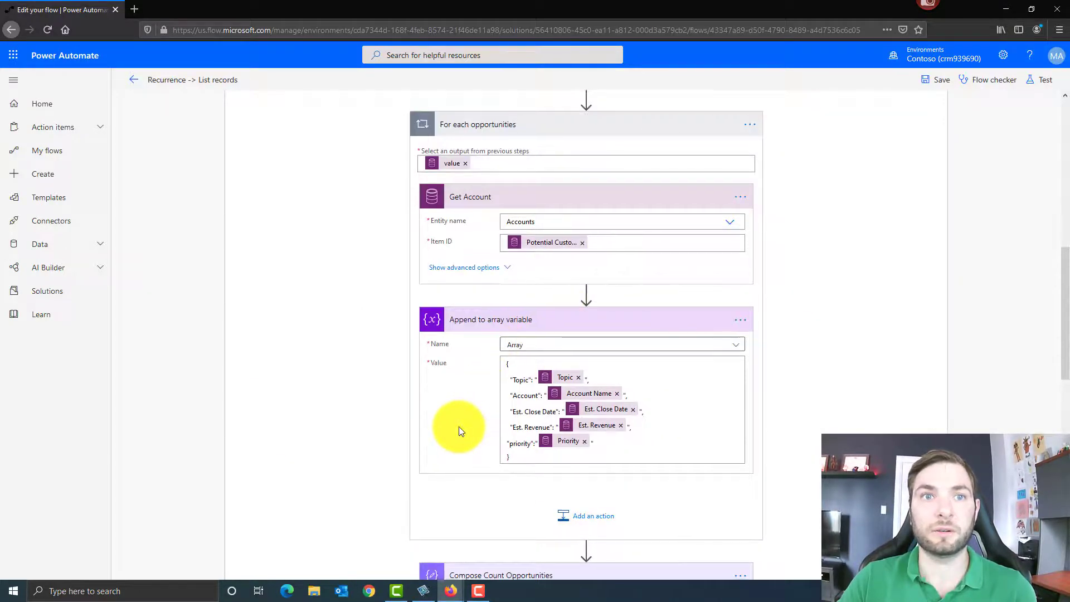
scroll(459, 426, "down", 2)
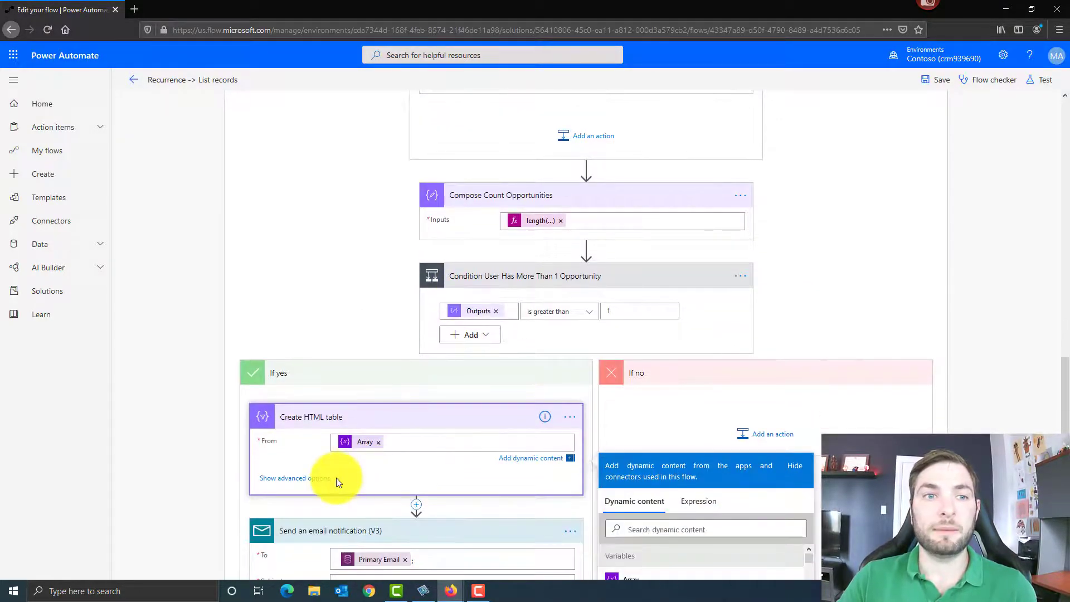
- Set the Create HTML table columns to Custom and enter Topic as the first column header
left_click(329, 477)
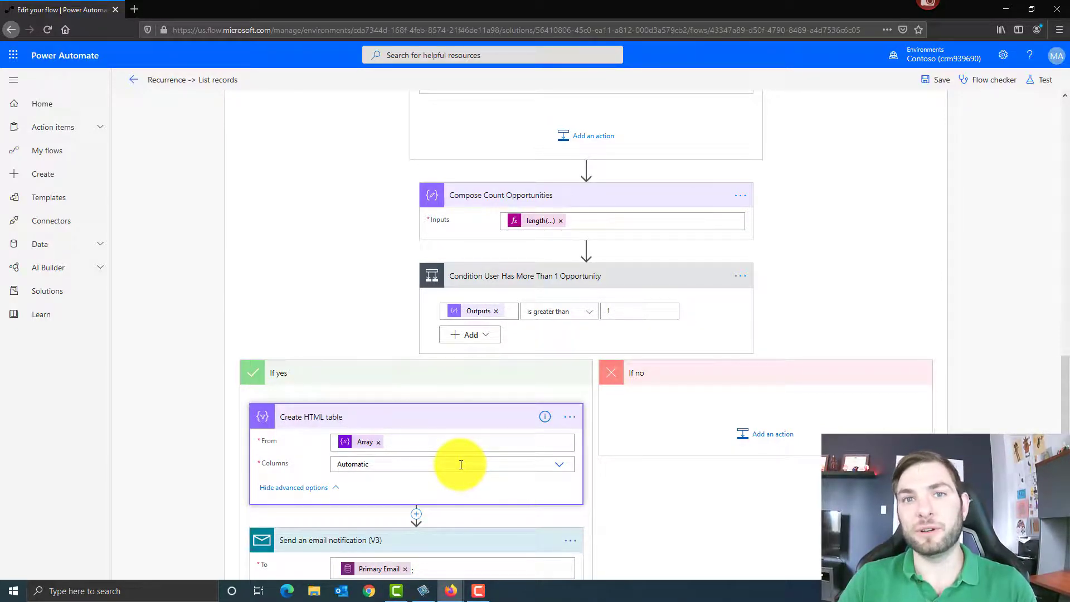
left_click(554, 463)
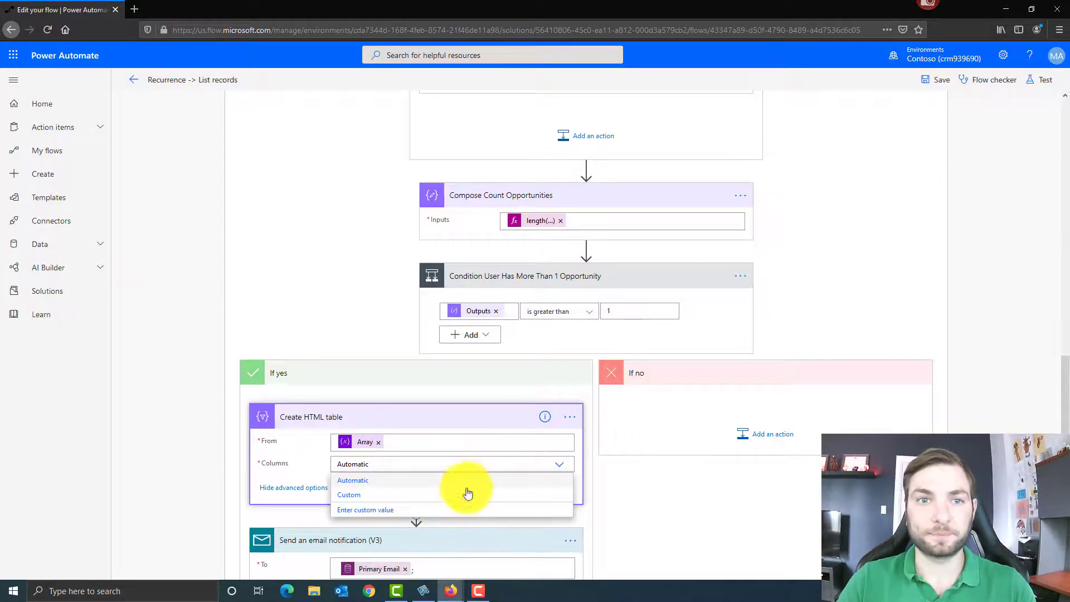
left_click(410, 495)
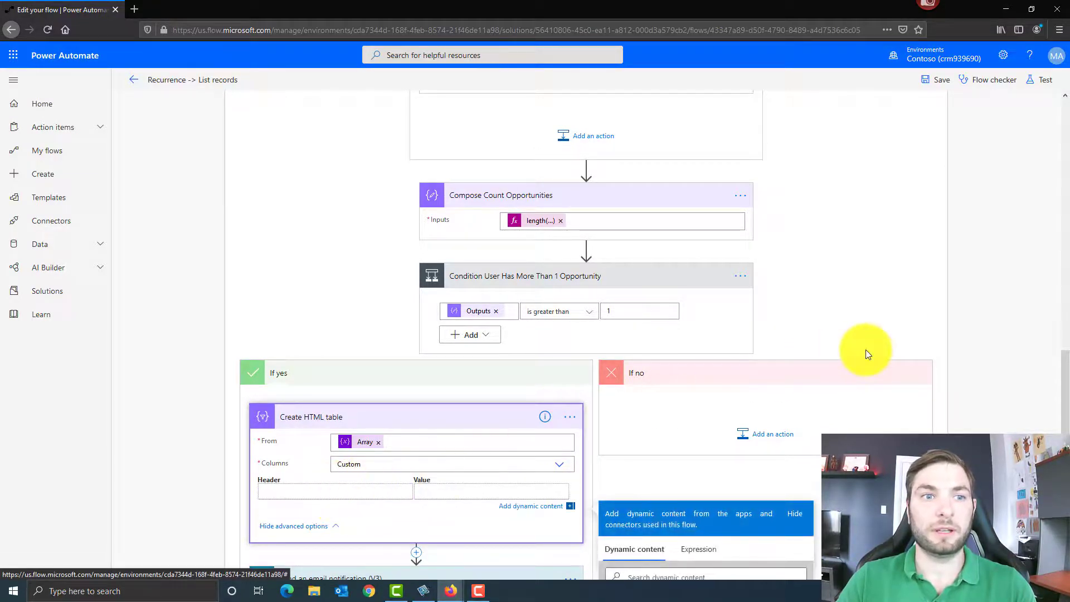
type("Top")
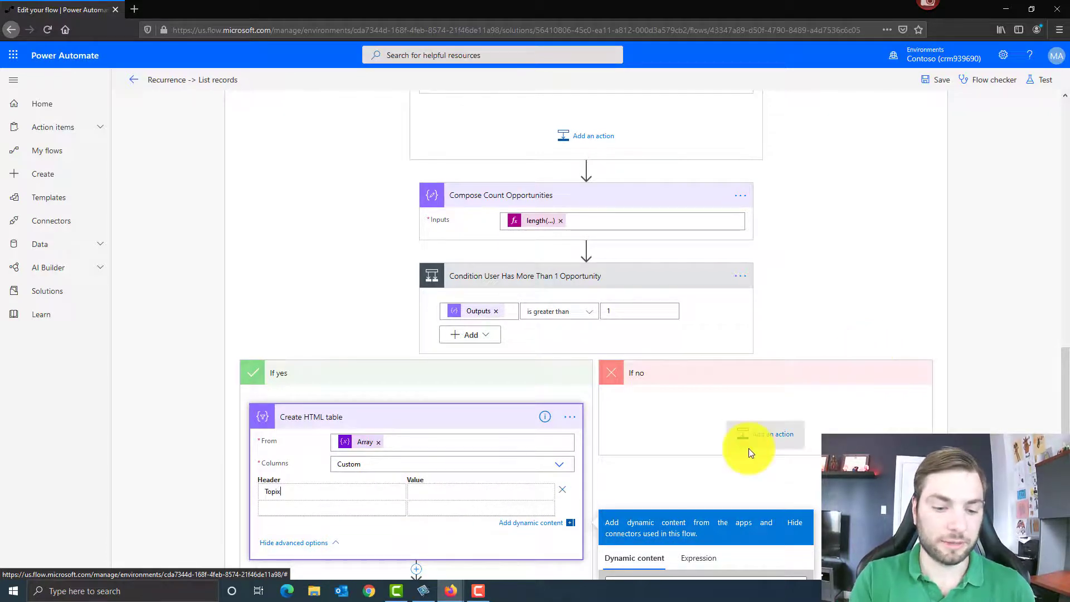
type("i")
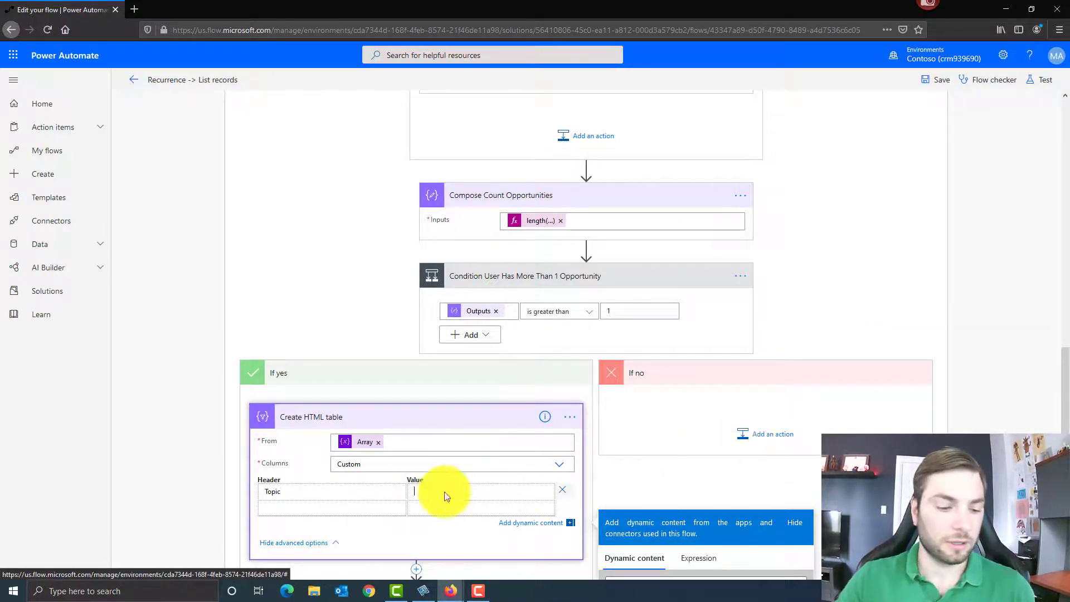
type("c")
- Search the dynamic content for topic and account name for the Topic column's value, and check the Append to array variable fields
left_click(415, 491)
scroll(507, 462, "down", 3)
scroll(507, 467, "down", 1)
left_click(637, 402)
type("topi")
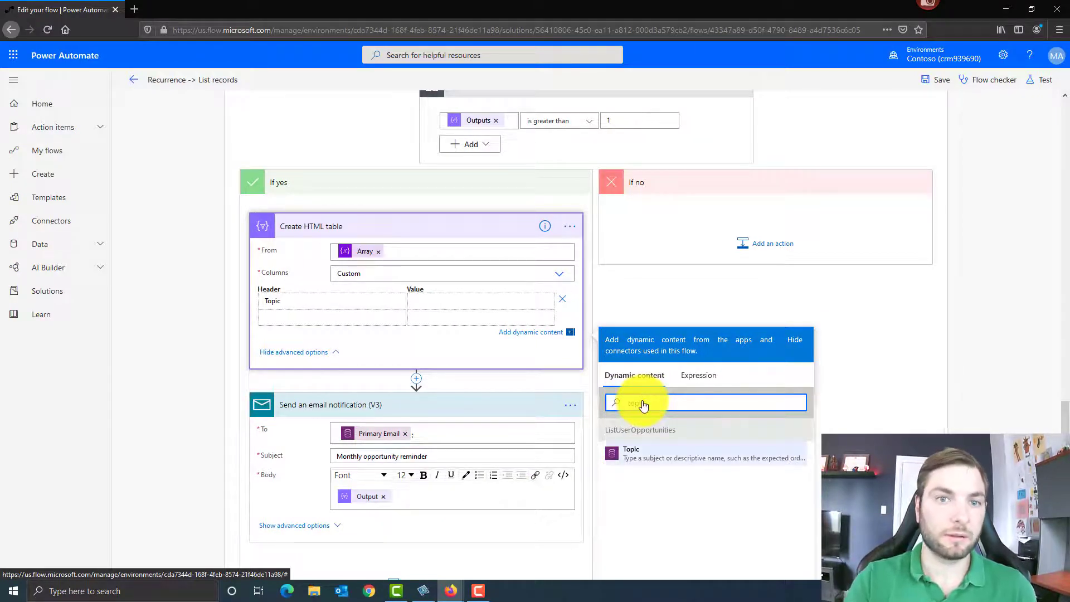
type("x")
left_click_drag(664, 403, 600, 401)
type("account name")
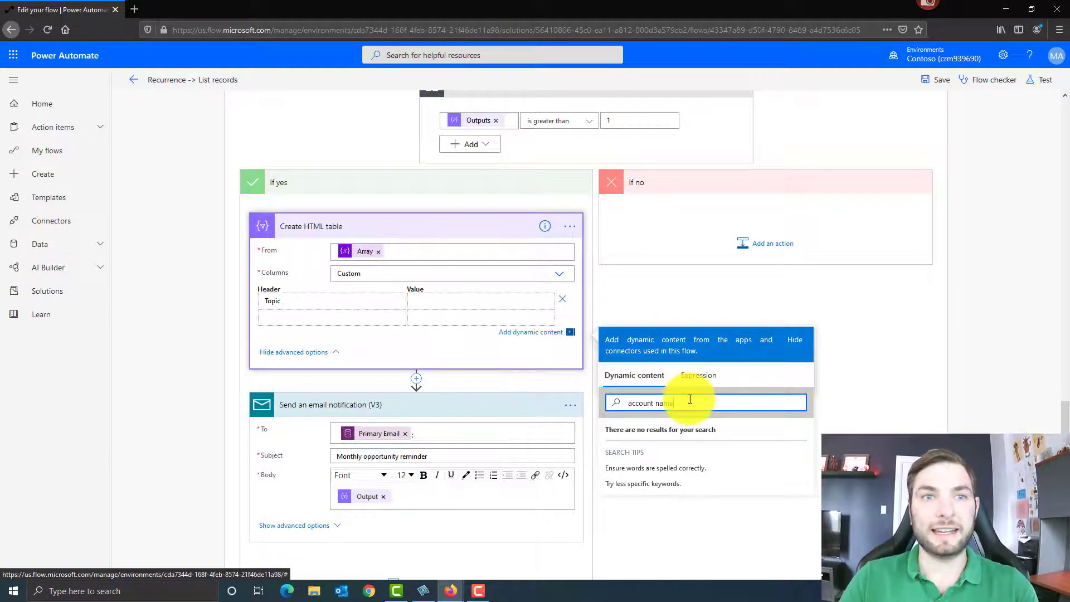
scroll(689, 399, "up", 10)
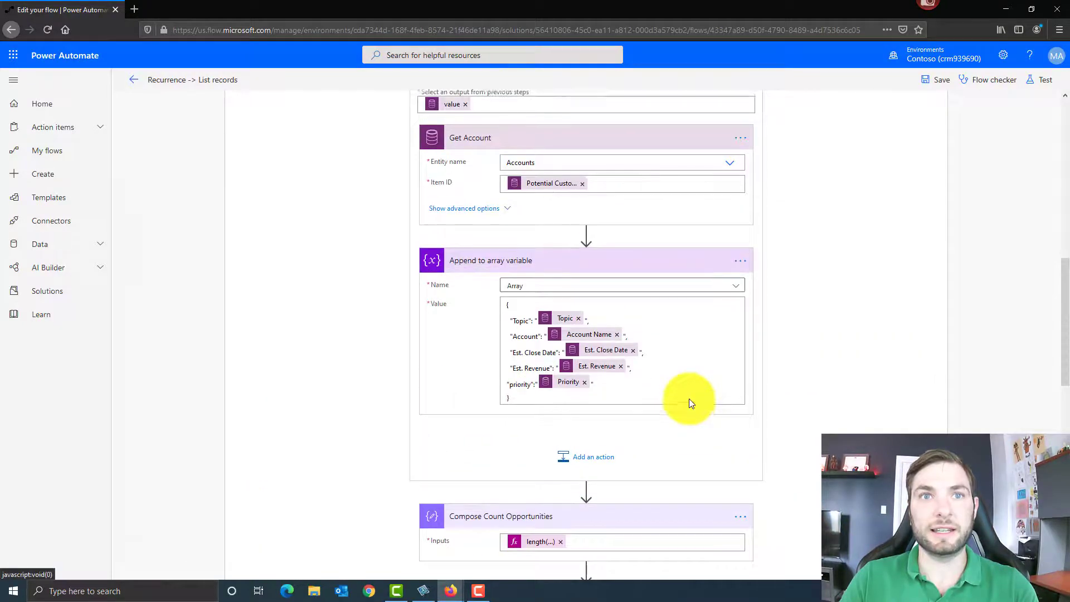
scroll(688, 399, "up", 1)
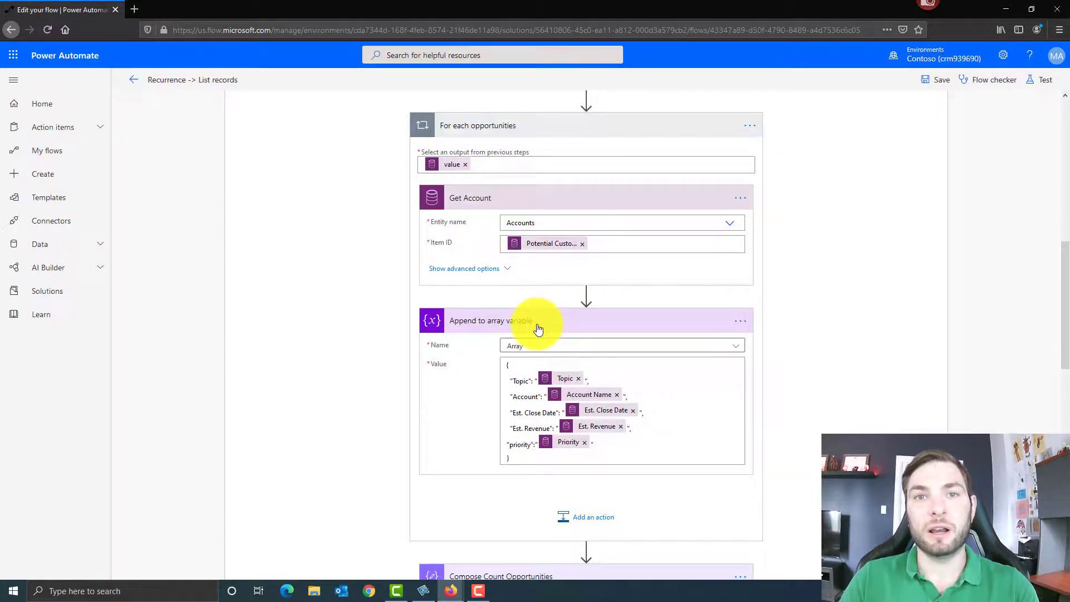
- Set the Create HTML table columns back to Automatic, compare with the Append to array variable fields, and collapse the table action
scroll(537, 329, "down", 8)
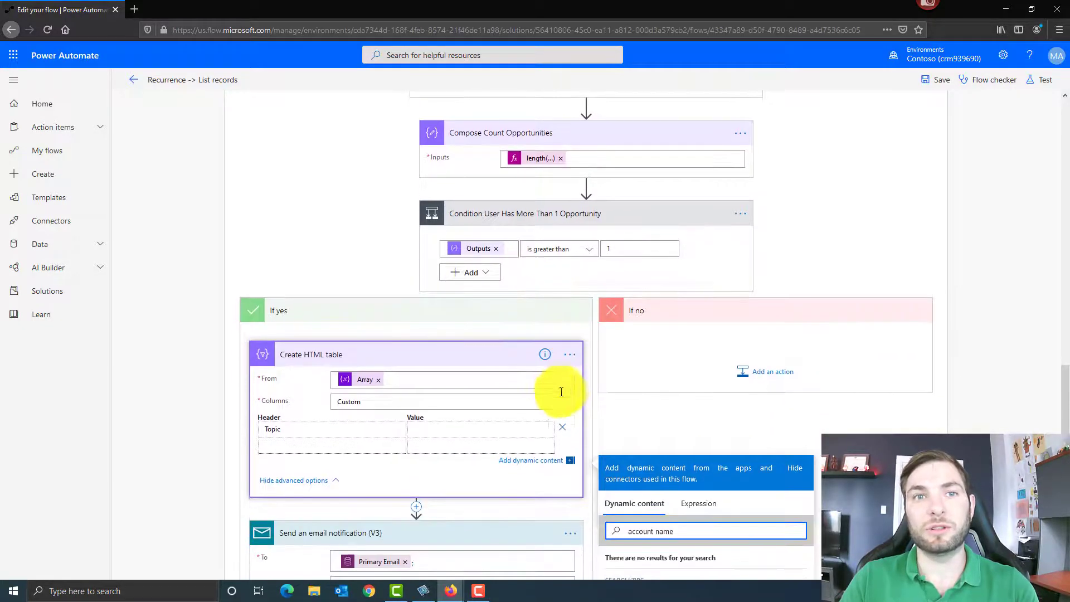
left_click(560, 402)
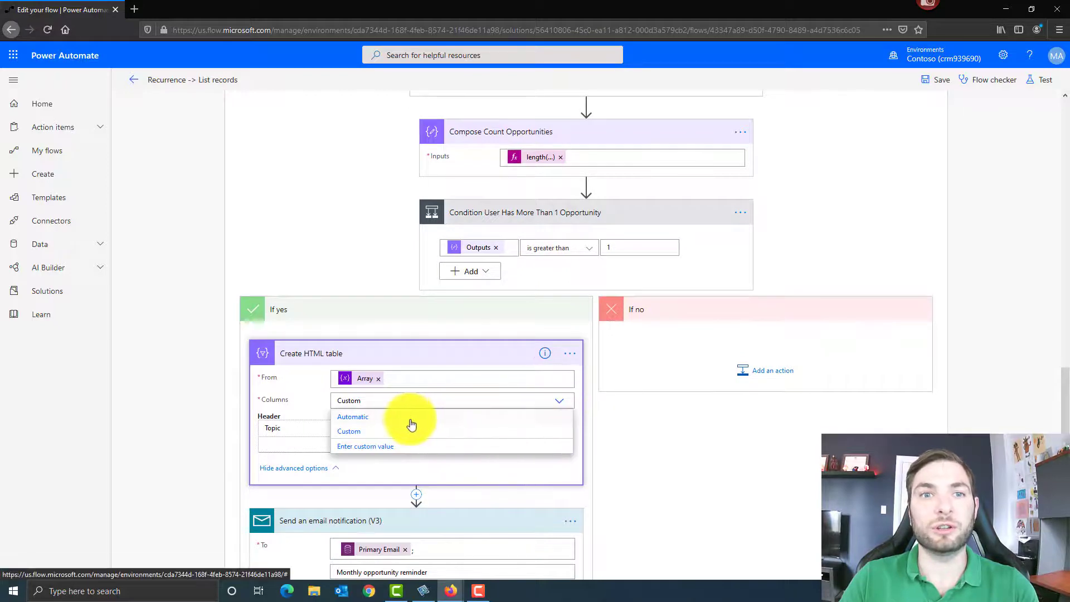
left_click(409, 419)
scroll(409, 419, "up", 6)
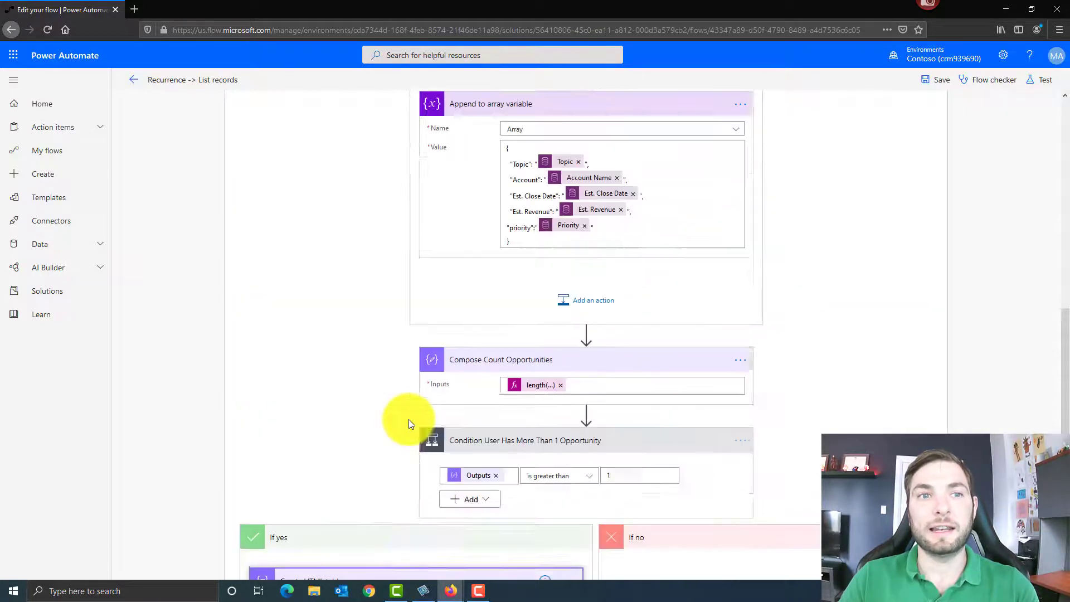
scroll(409, 419, "up", 1)
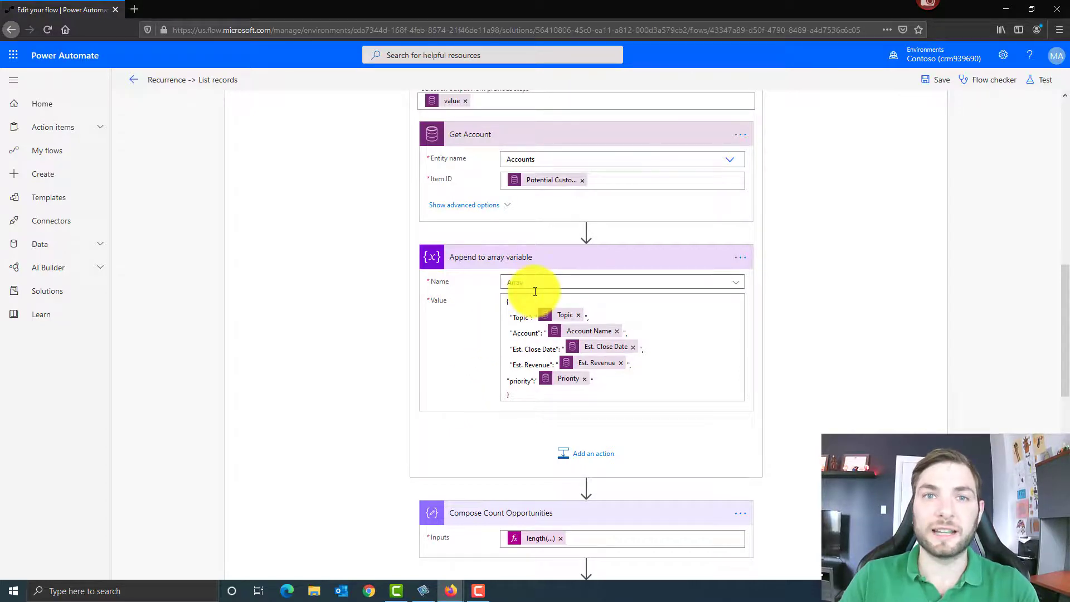
scroll(534, 330, "down", 7)
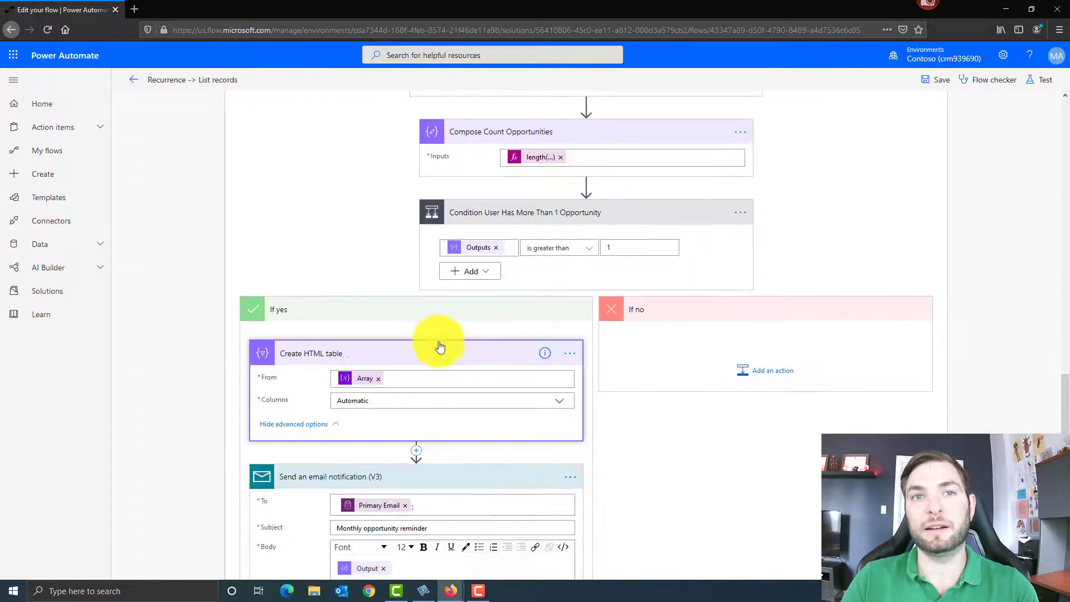
left_click(362, 355)
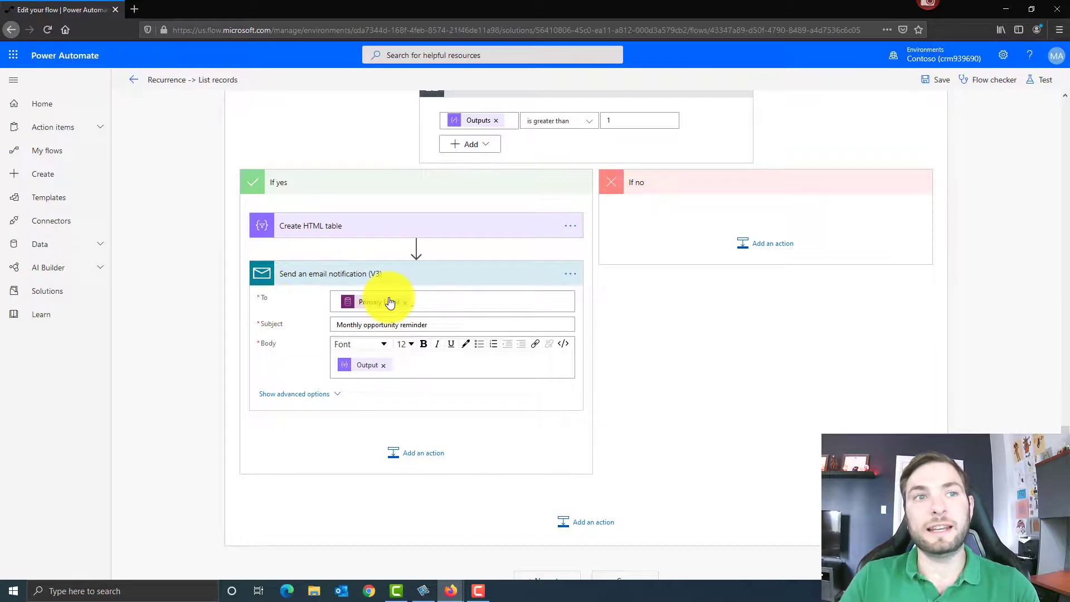
- Search the dynamic content for "primary em" for the email notification's recipient, and review the notification's subject and body
left_click(472, 298)
left_click(663, 390)
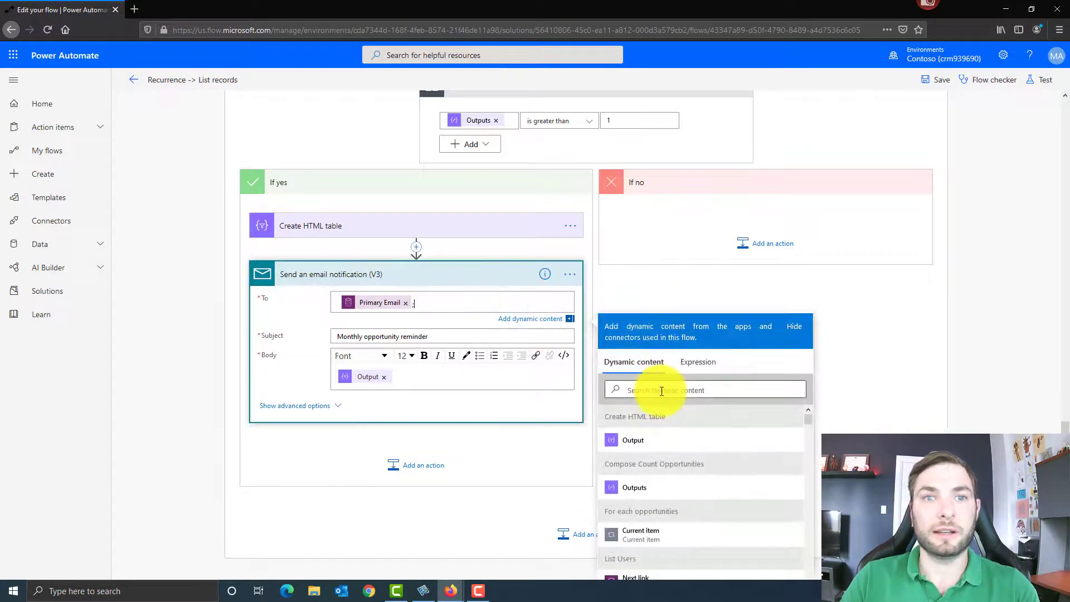
type("primary em")
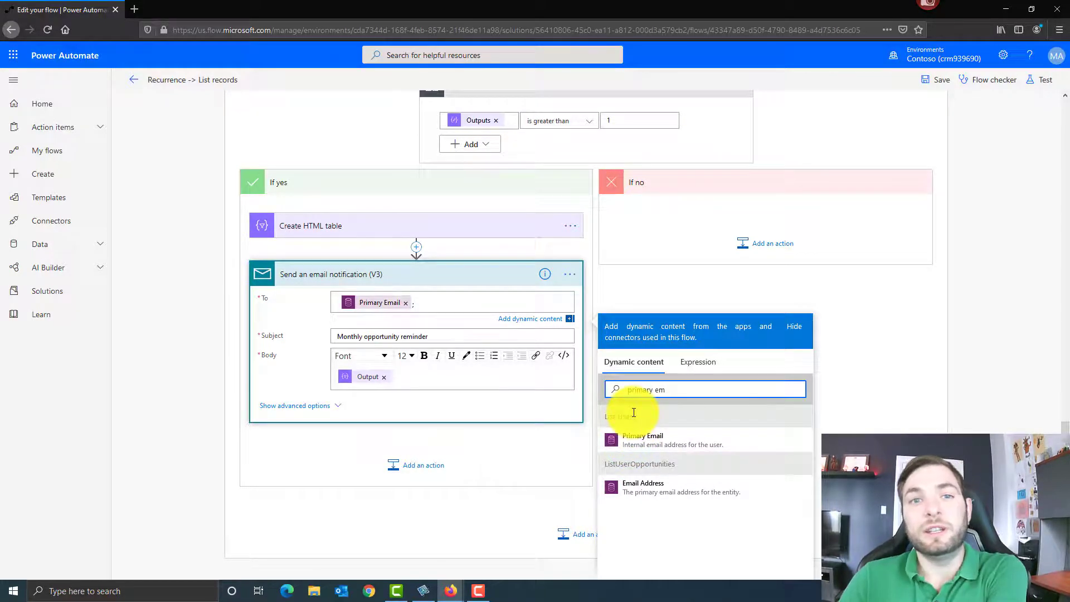
left_click(444, 335)
left_click(345, 377)
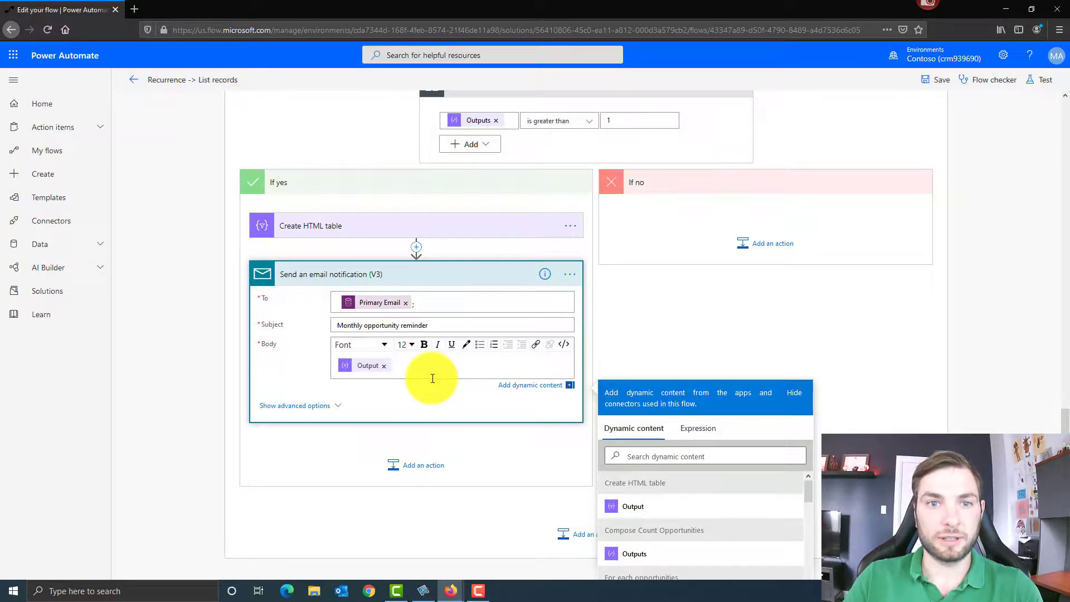
left_click(870, 366)
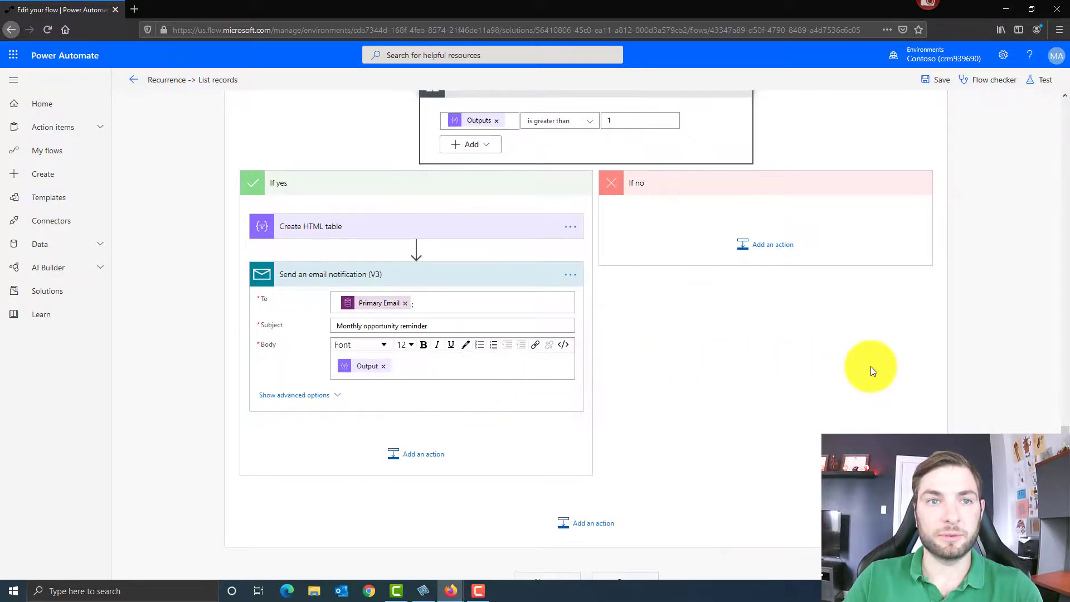
- Leave the flow editor for the flow's details page and open the Jul 7, 8:23 AM run from its run history
scroll(870, 366, "up", 15)
scroll(870, 366, "up", 5)
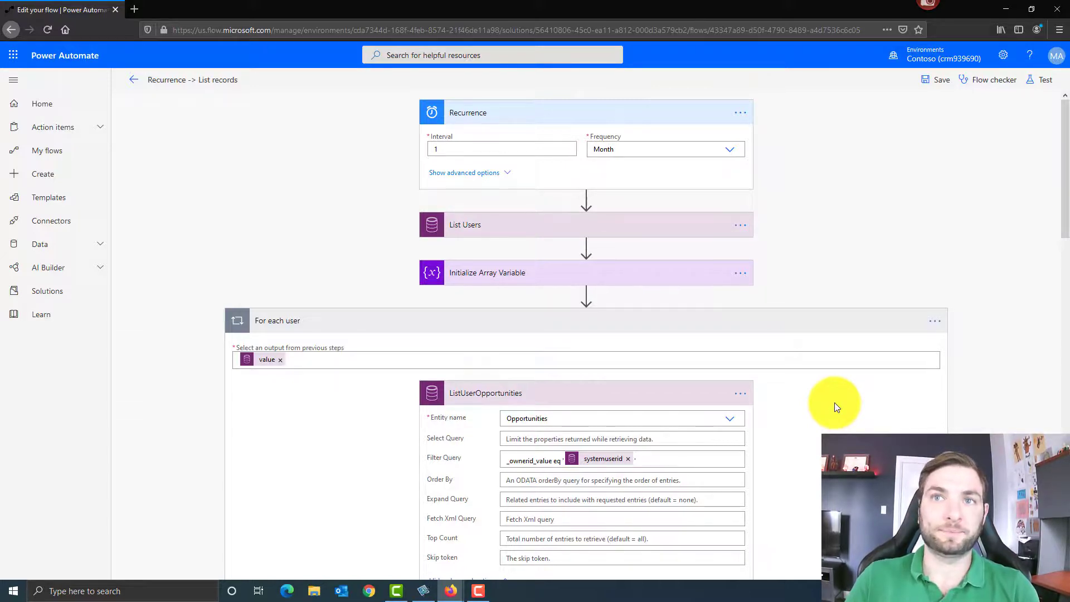
left_click(134, 84)
left_click(561, 258)
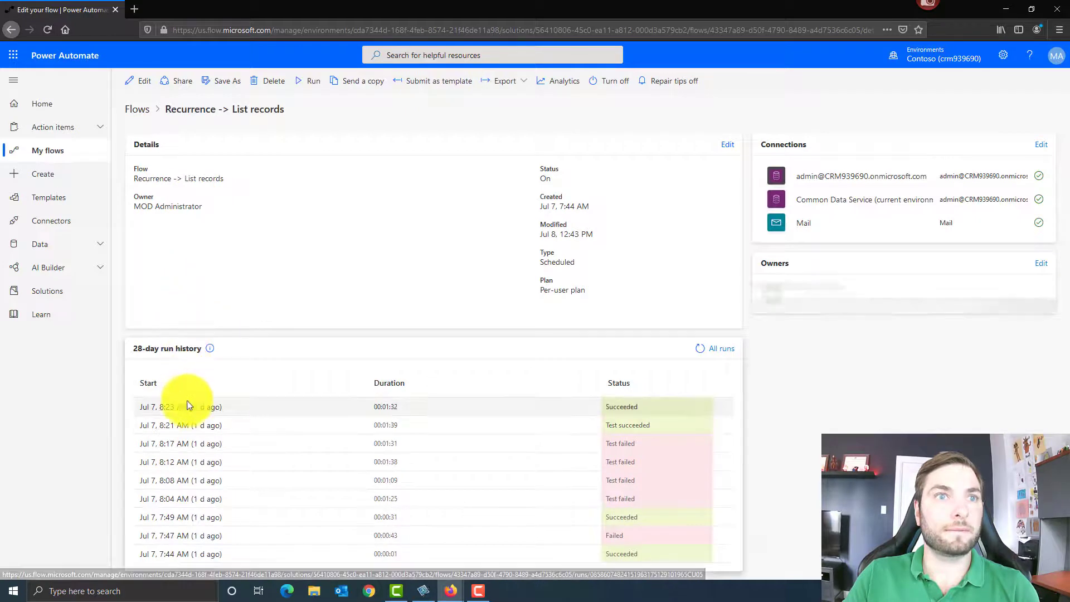
left_click(195, 407)
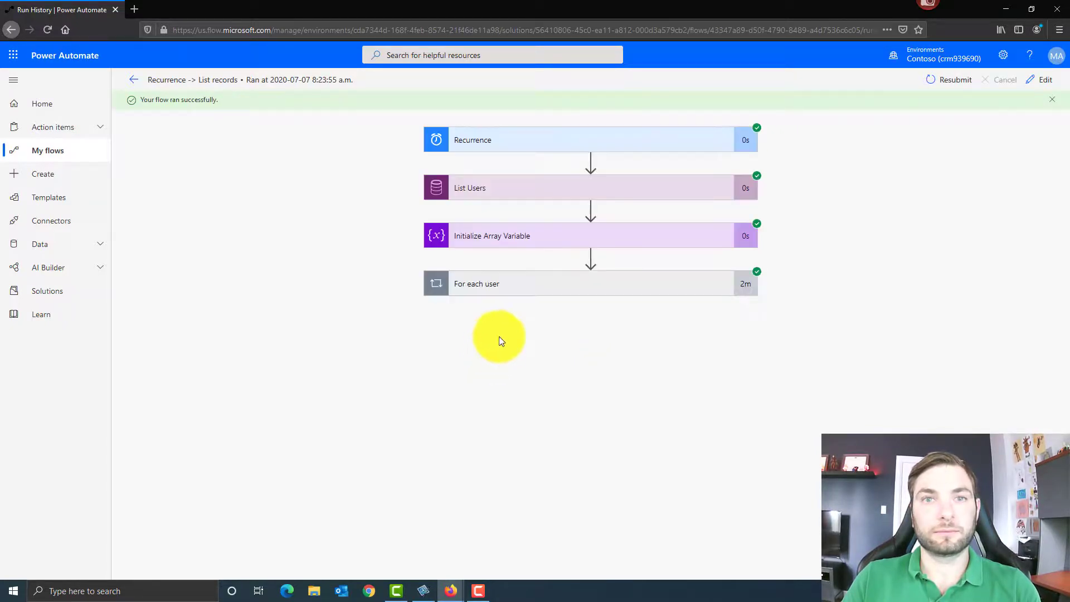
- Inspect the run's Recurrence, List Users and Initialize Array Variable details, and expand the For each user loop
left_click(559, 147)
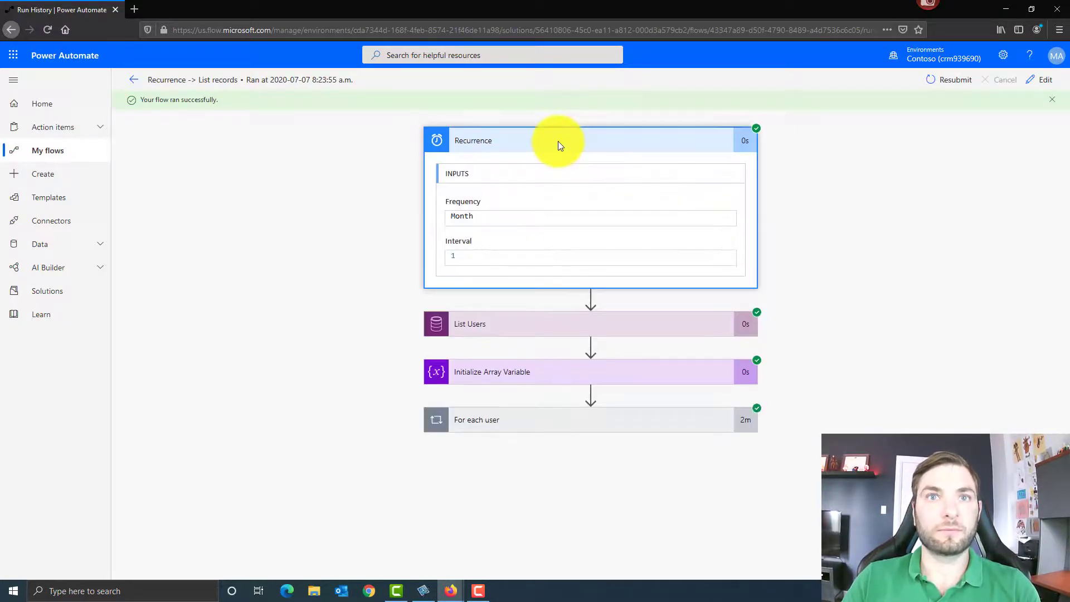
left_click(489, 327)
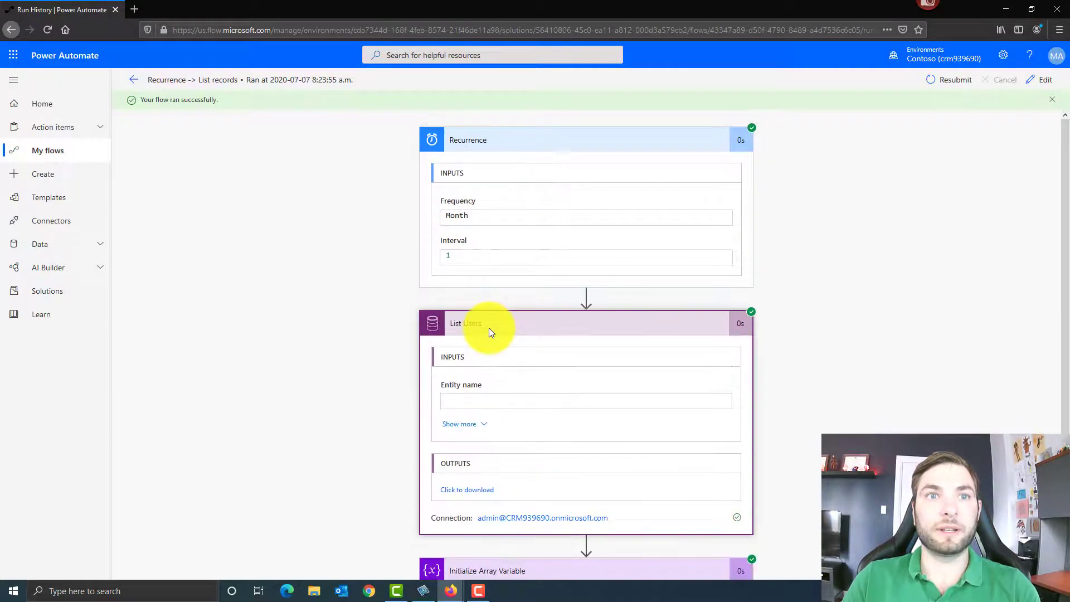
scroll(489, 329, "down", 2)
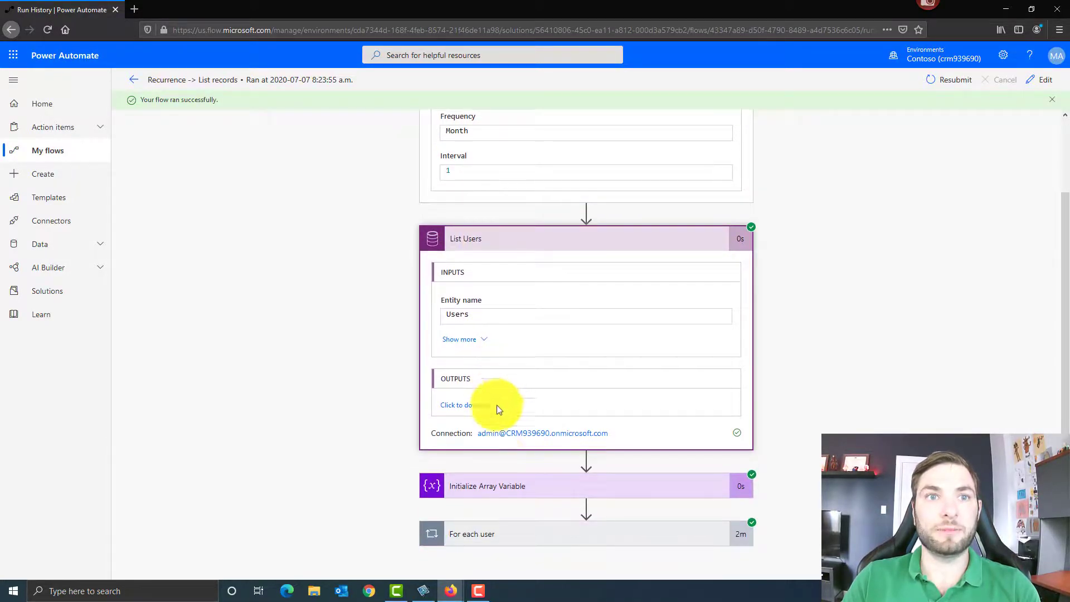
left_click(505, 487)
scroll(506, 485, "down", 3)
left_click(516, 531)
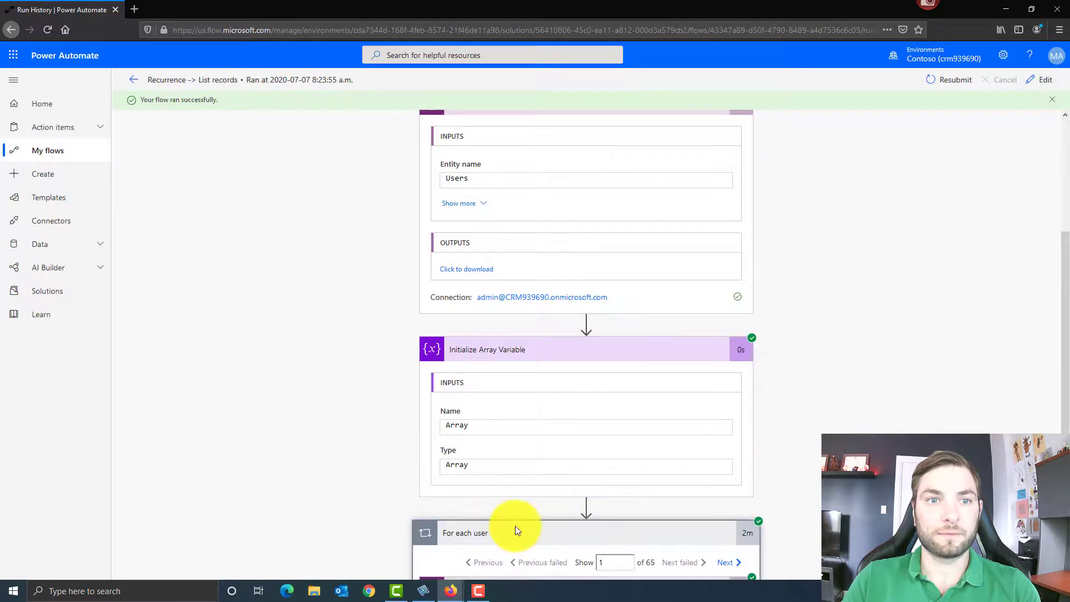
scroll(515, 531, "down", 4)
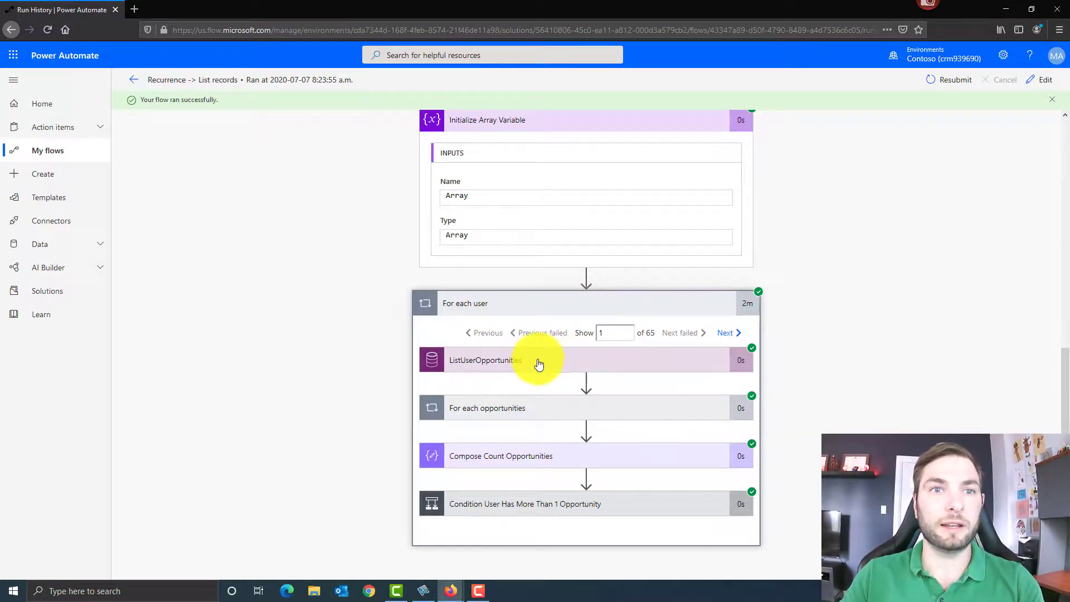
- Examine the For each opportunities loop and the Compose Count Opportunities output for the first user iteration
left_click(470, 407)
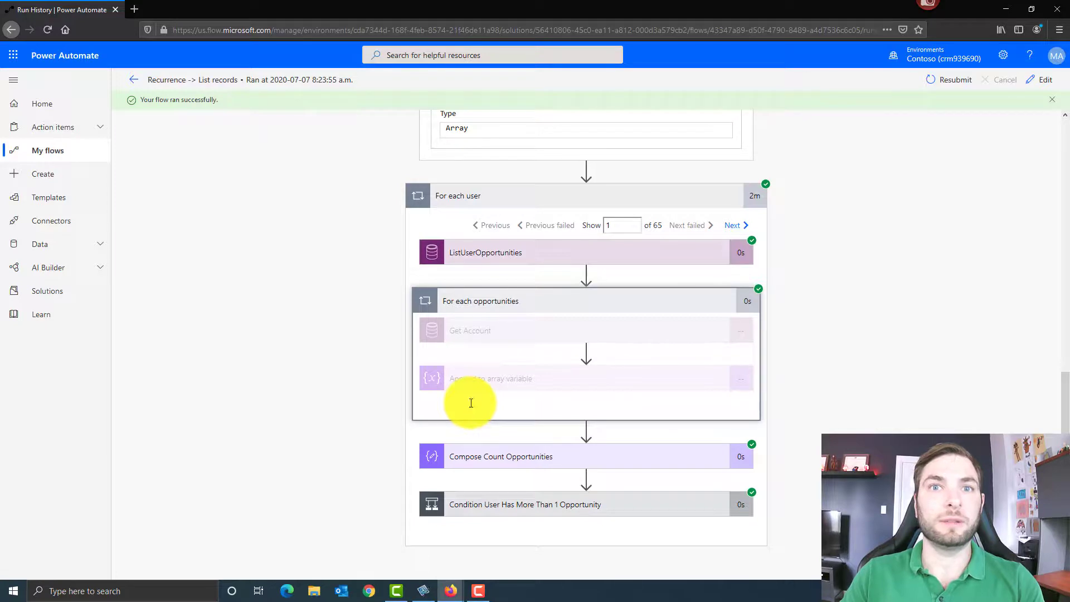
left_click(524, 301)
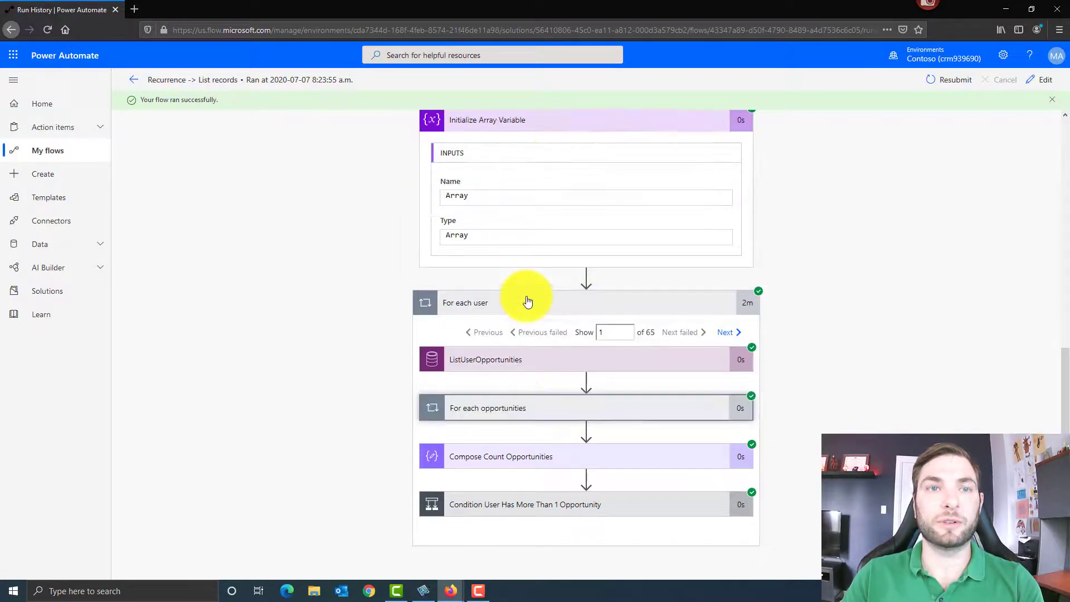
left_click(510, 460)
scroll(510, 460, "down", 2)
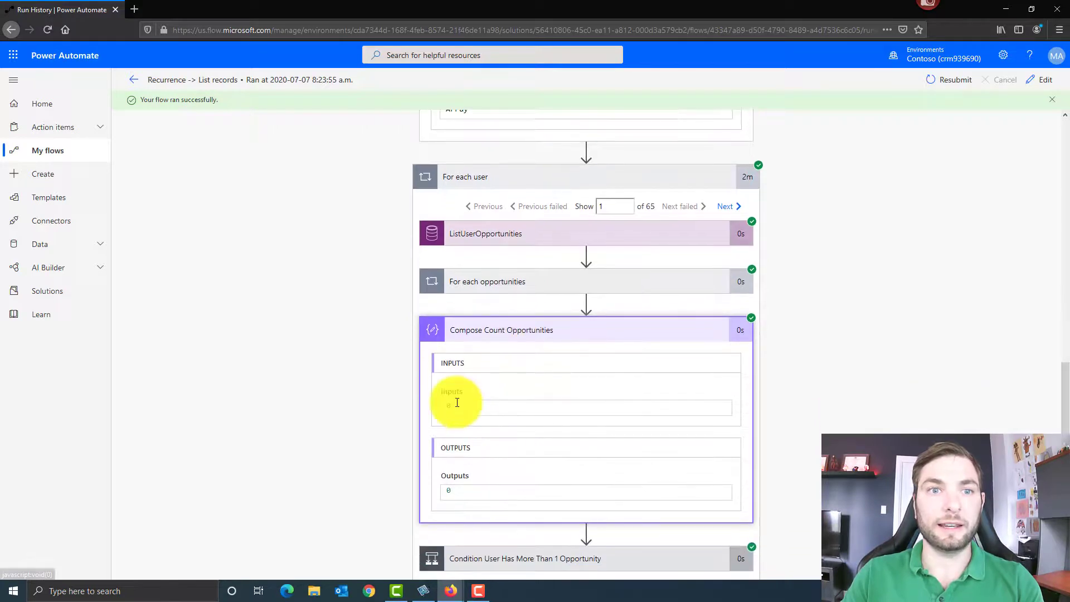
scroll(457, 402, "up", 2)
- Show iteration 37 of the For each user loop and check its Compose Count Opportunities values
double_click(609, 332)
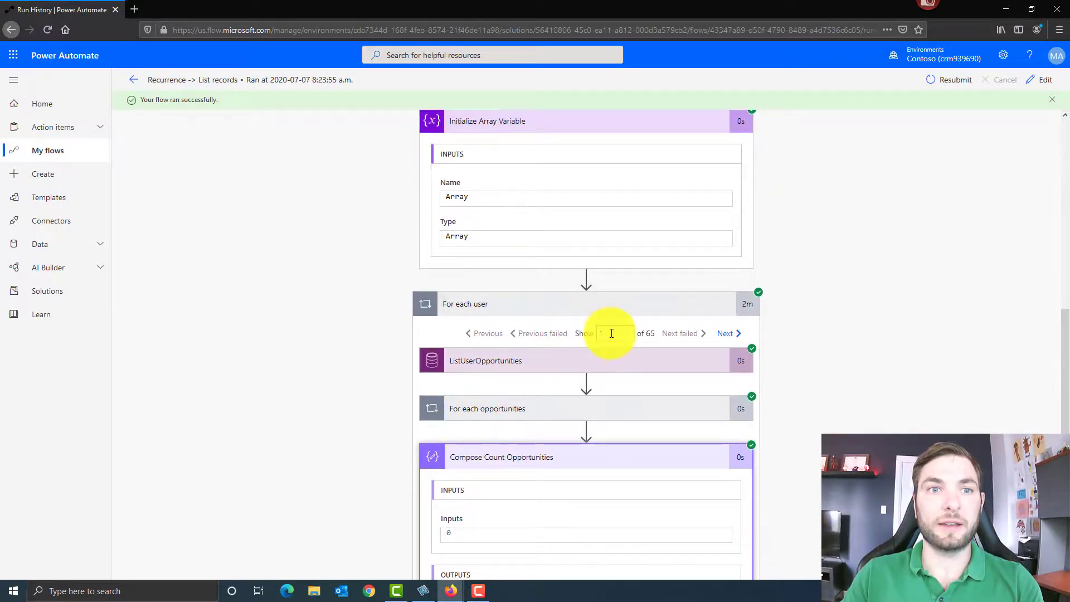
type("9")
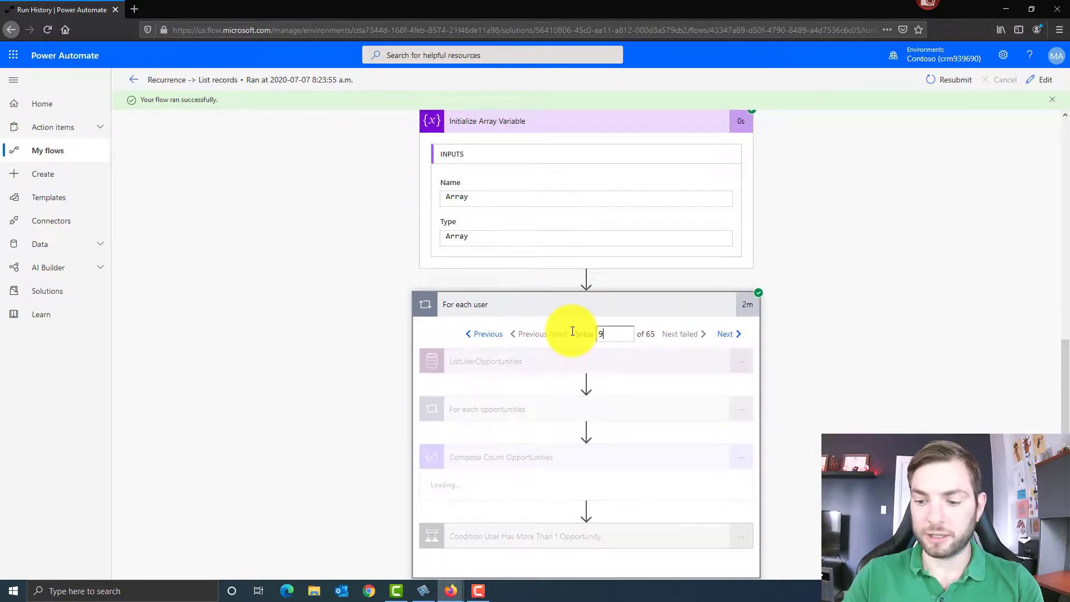
scroll(577, 325, "down", 2)
left_click(732, 214)
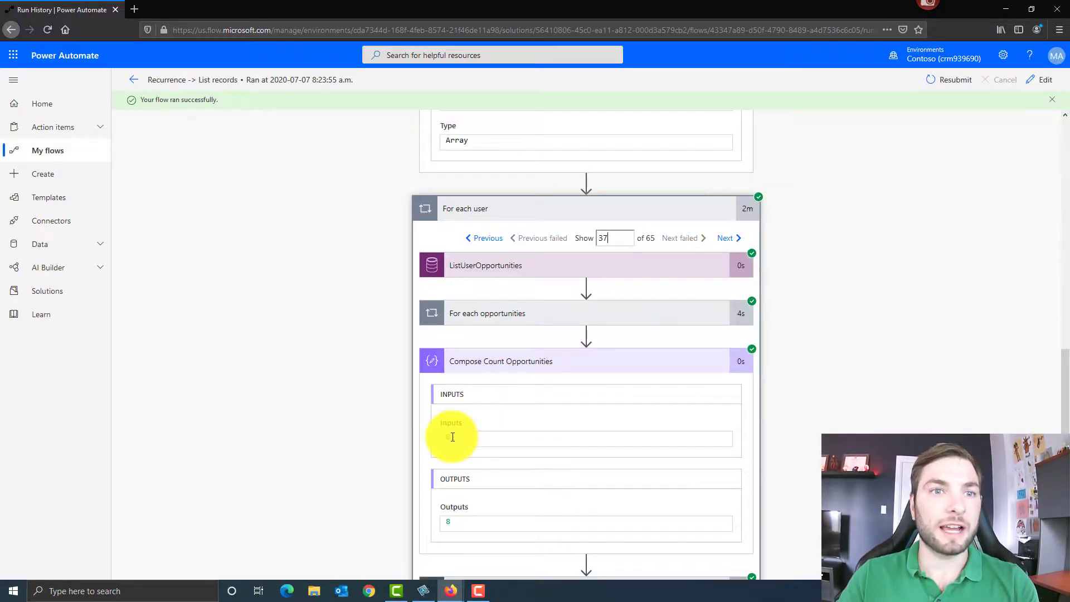
scroll(510, 360, "down", 2)
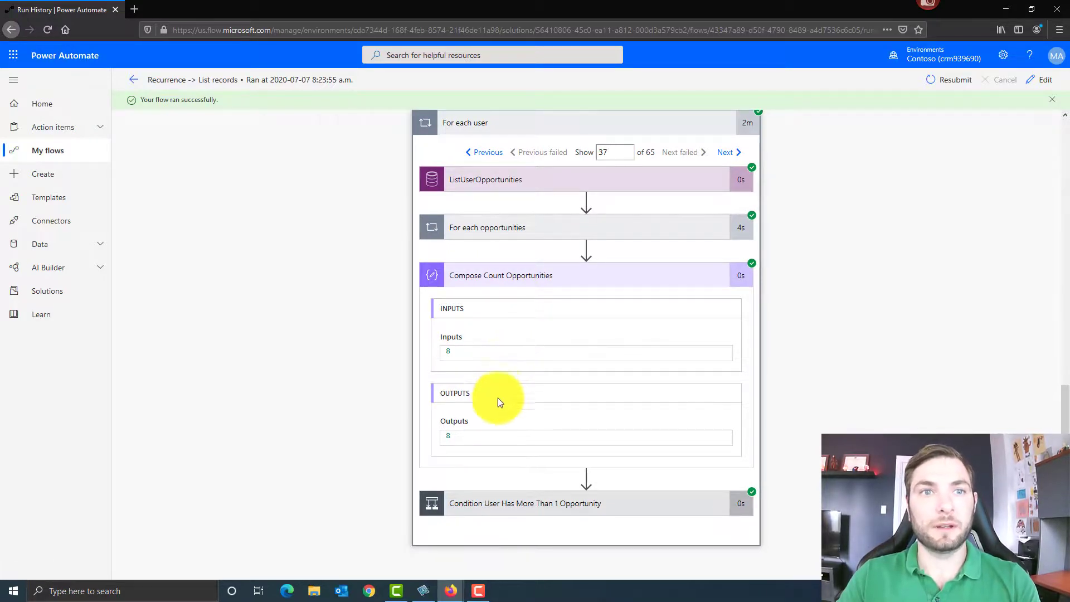
- Check the opportunity-count condition's result for this user, and read through the Create HTML table's source array and output body
left_click(464, 504)
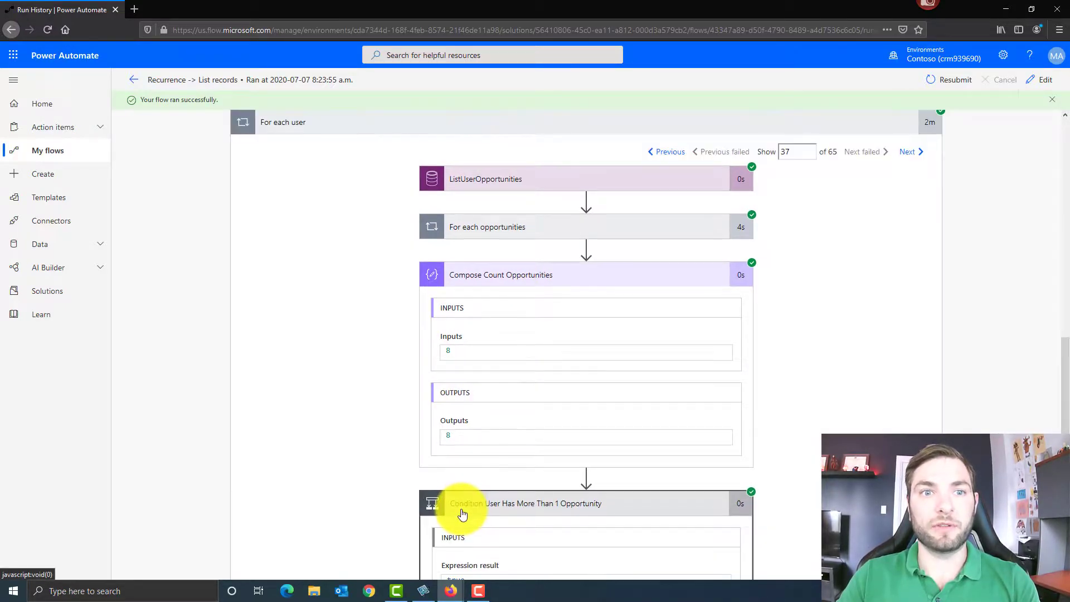
scroll(462, 513, "down", 5)
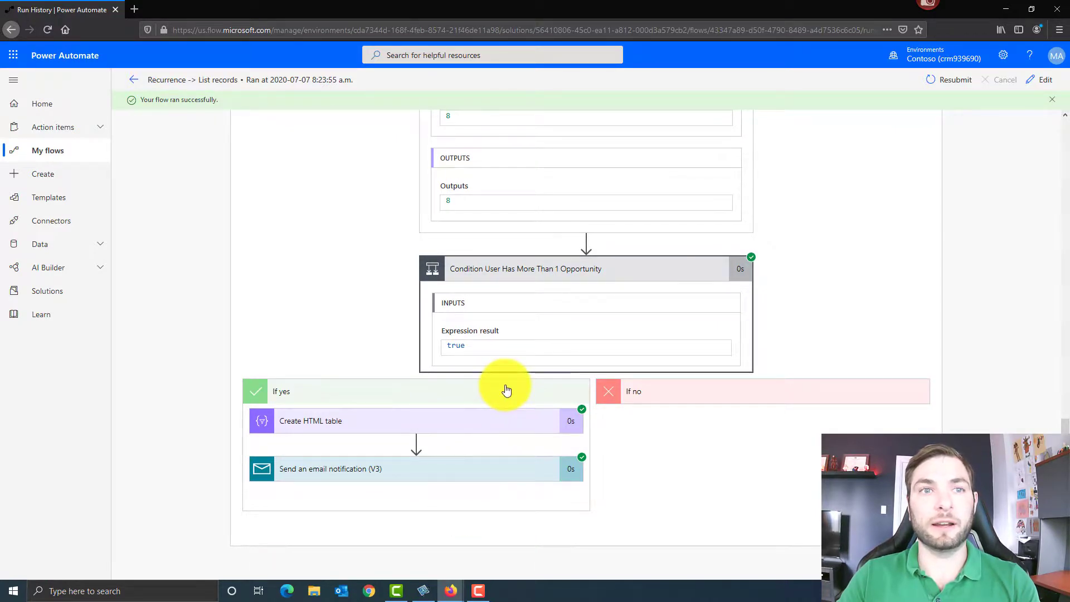
left_click(518, 421)
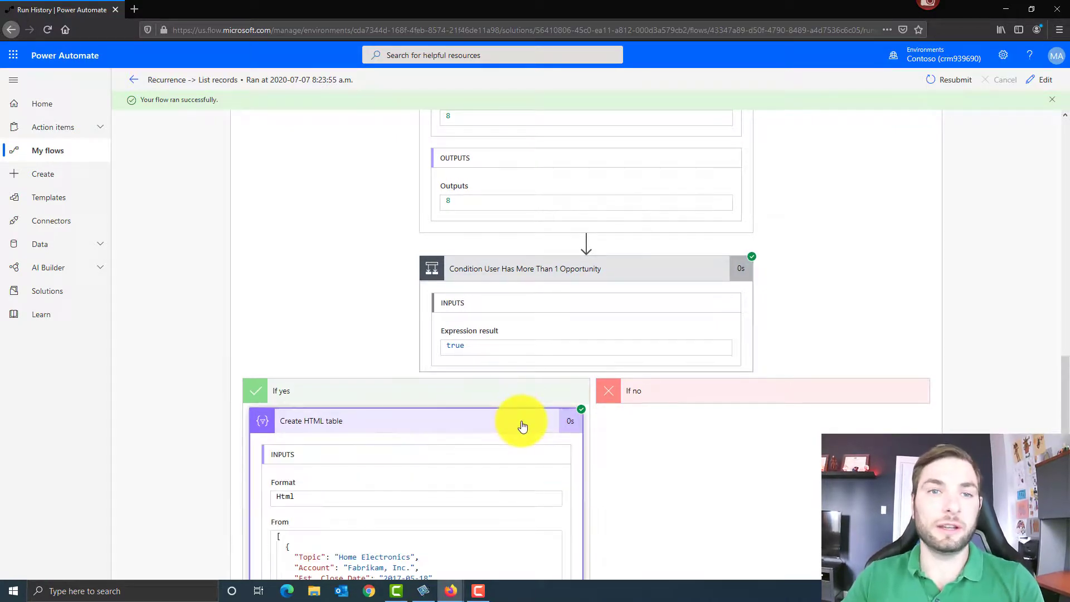
scroll(522, 426, "down", 2)
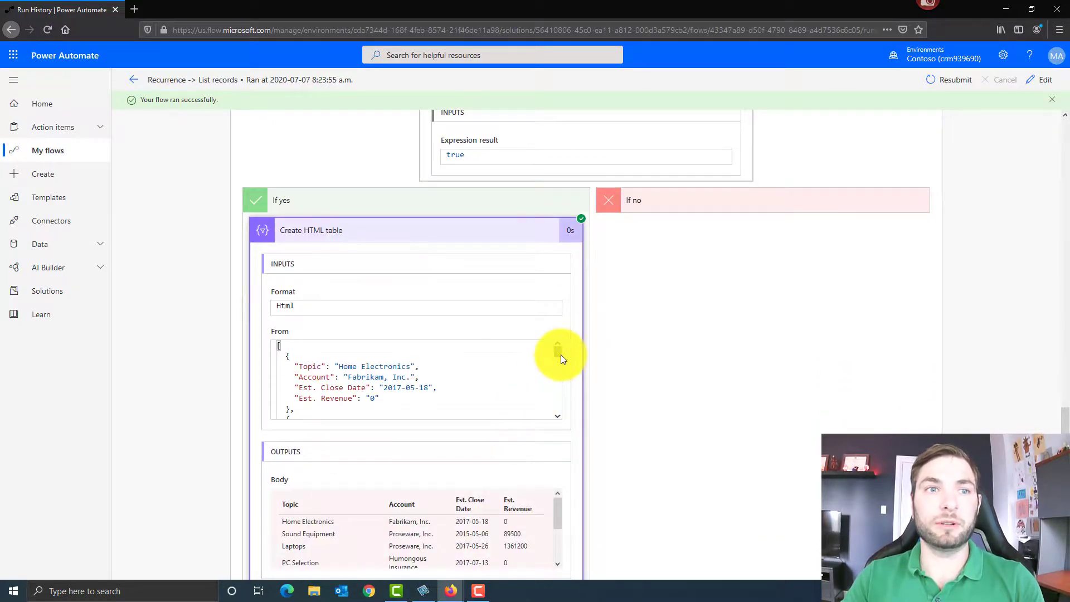
left_click_drag(561, 355, 562, 356)
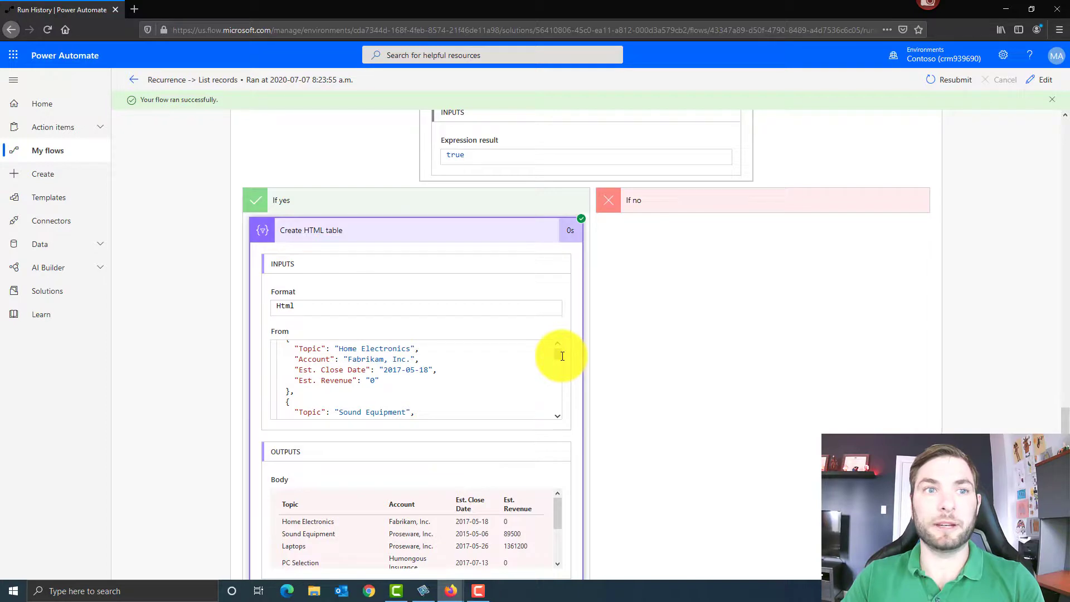
left_click_drag(560, 353, 557, 412)
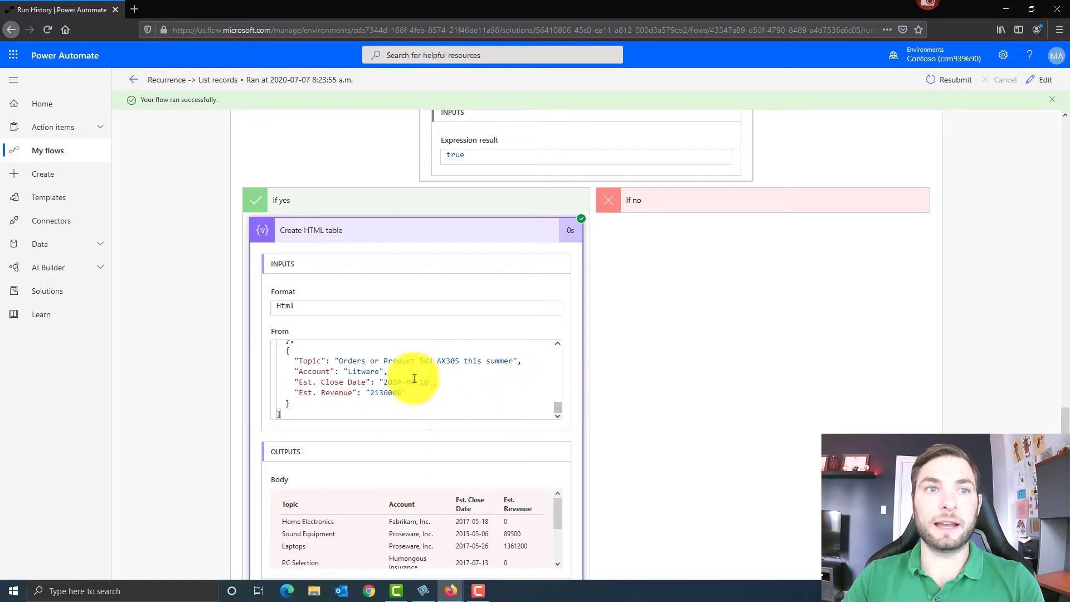
scroll(414, 379, "down", 3)
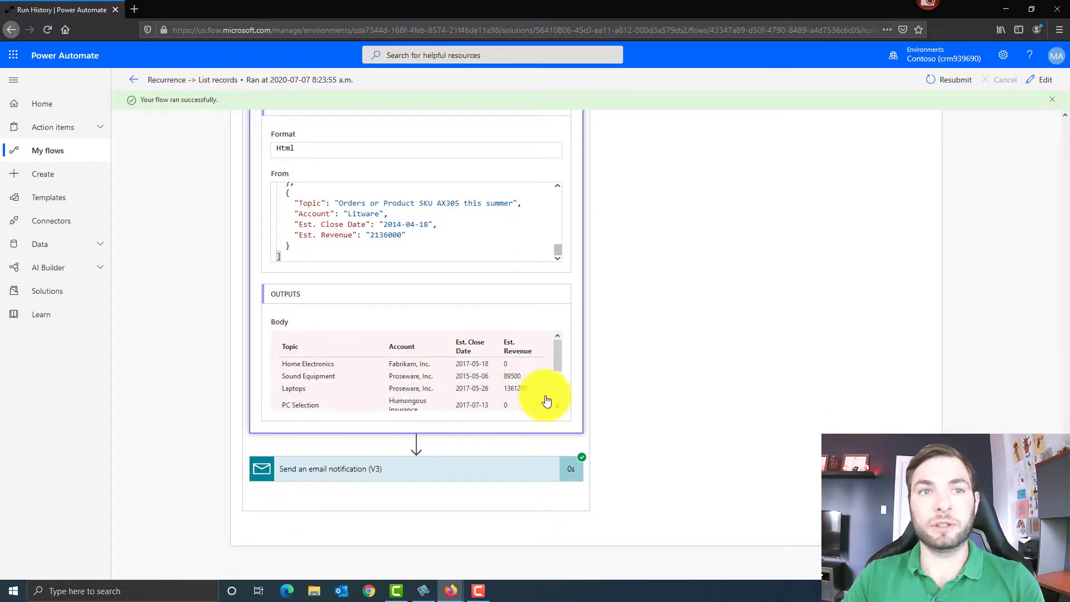
- Examine the inputs of the run's Send an email notification action and highlight the recipient's email address
left_click(546, 466)
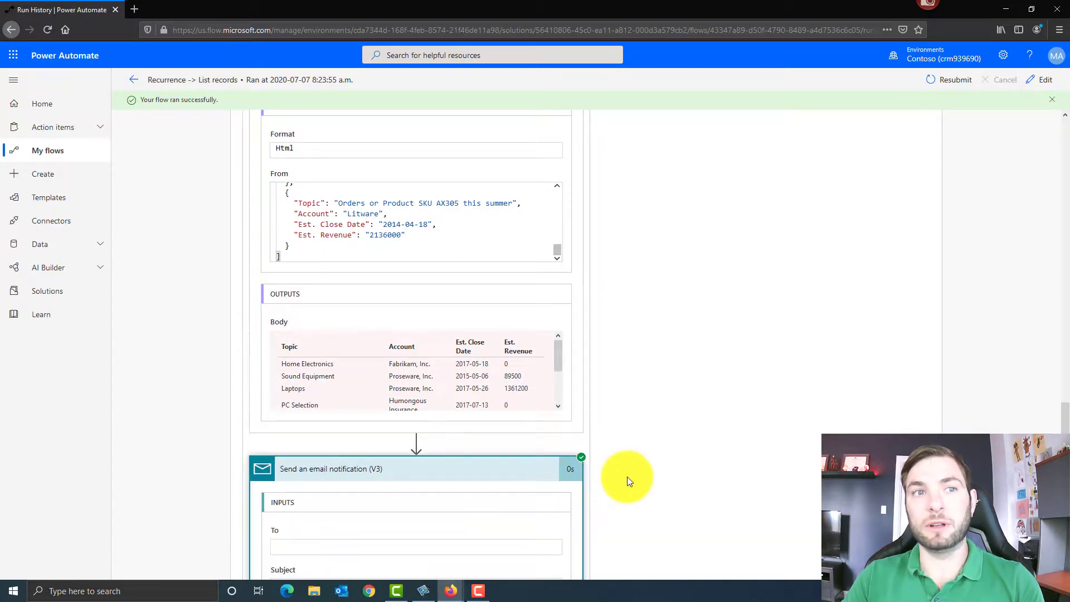
scroll(628, 481, "down", 5)
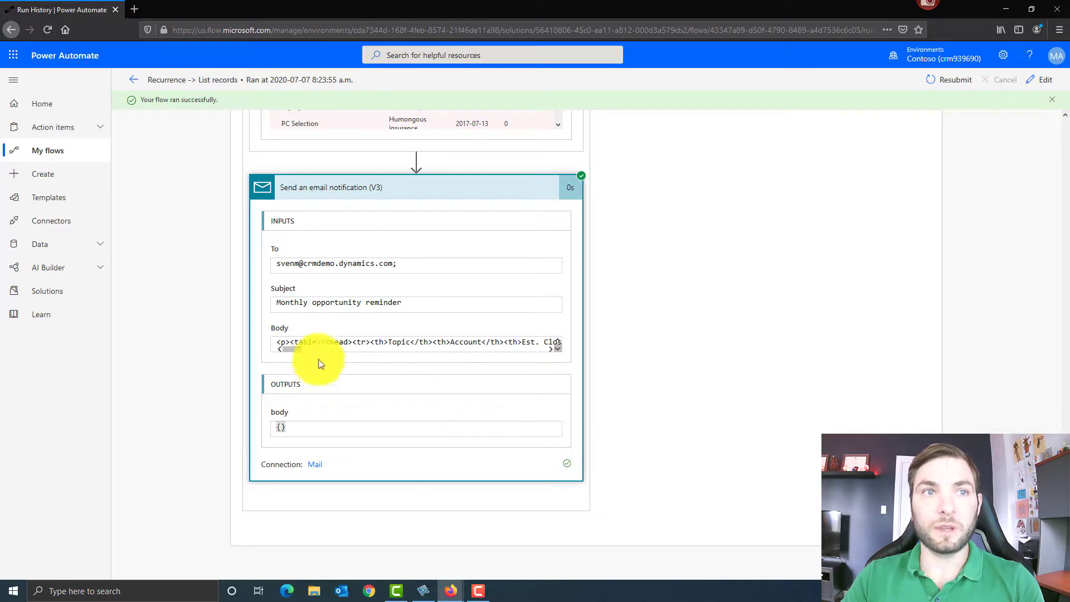
left_click_drag(292, 348, 258, 332)
left_click_drag(425, 260, 259, 262)
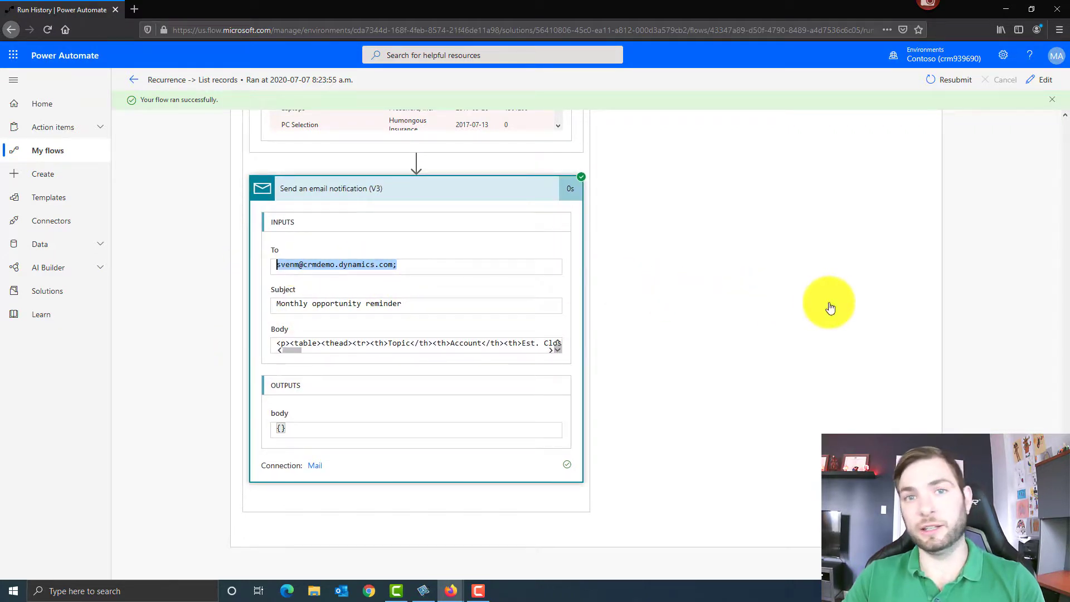
- Open outlook.office.com in a new browser tab and read the Monthly opportunity reminder email from Tue 5:24 AM
left_click(136, 12)
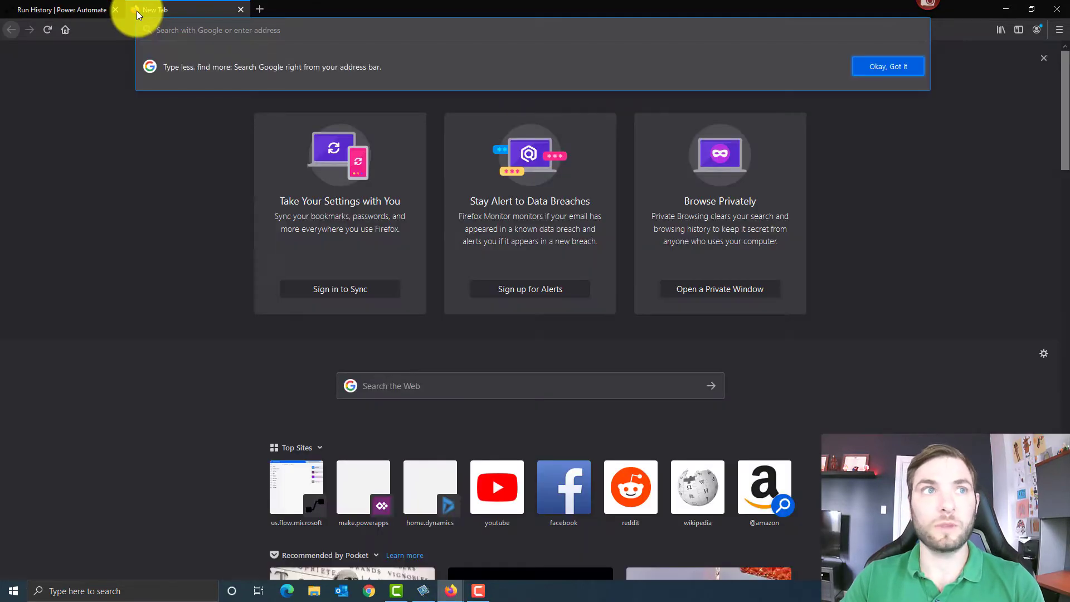
type("outlook.office.co")
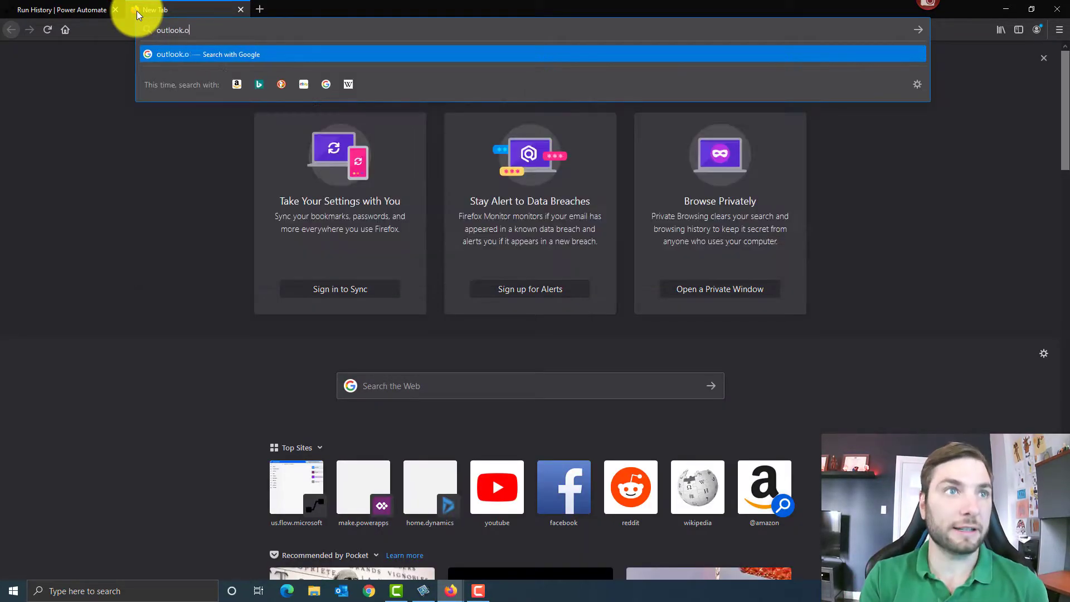
type("m")
key("Return")
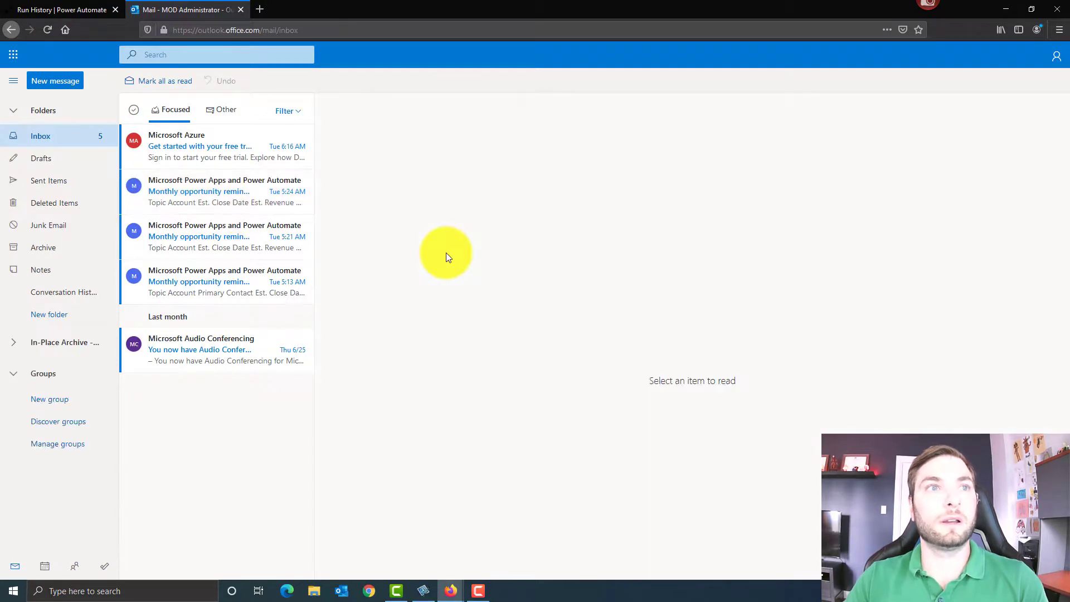
left_click(182, 195)
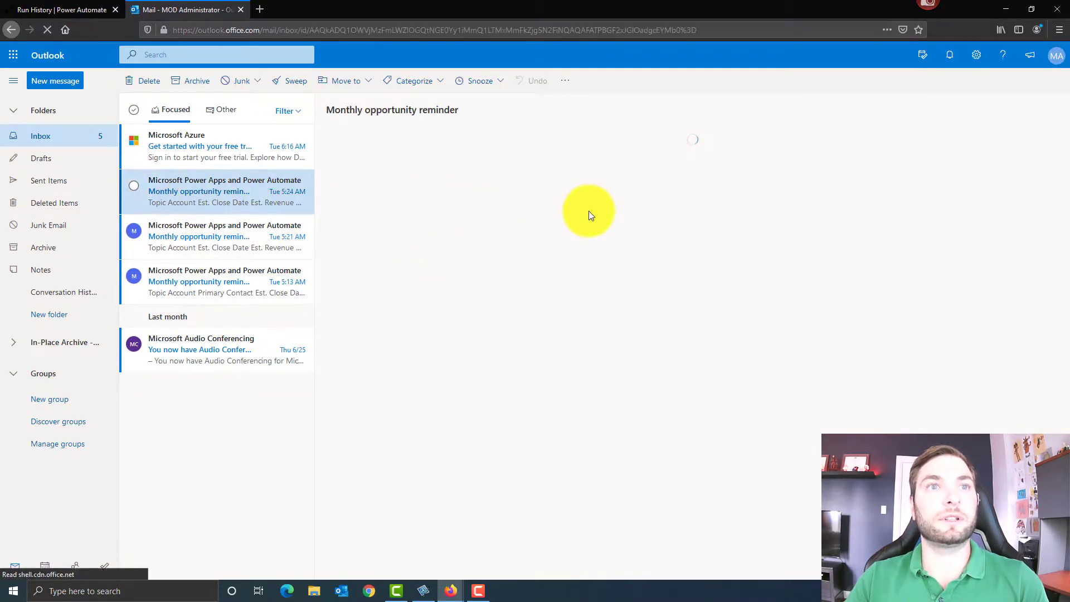
scroll(714, 314, "down", 3)
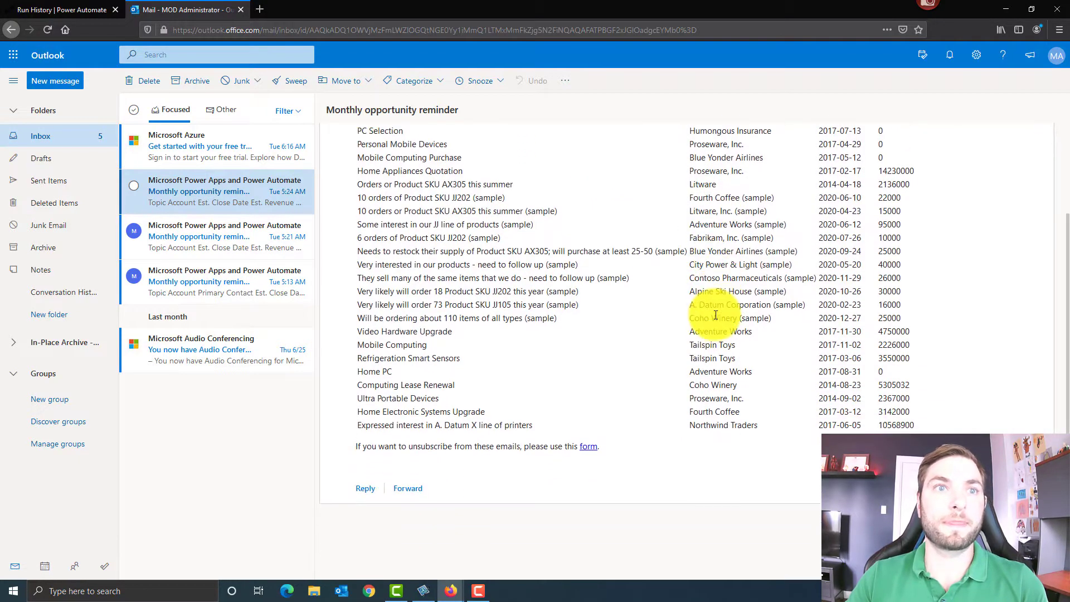